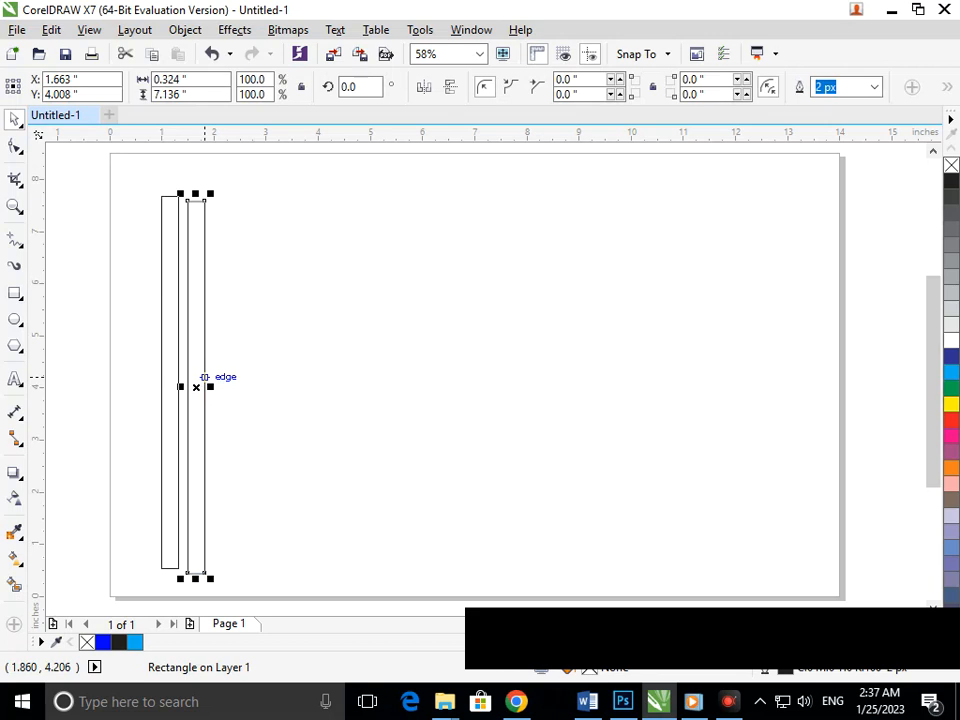
Nudge the second vertical bar farther from the first and place a third copy beside it, centred at about X 2.38 in
key("Right")
key("Right")
key("Right")
key("Right")
key("Right")
left_click(267, 380)
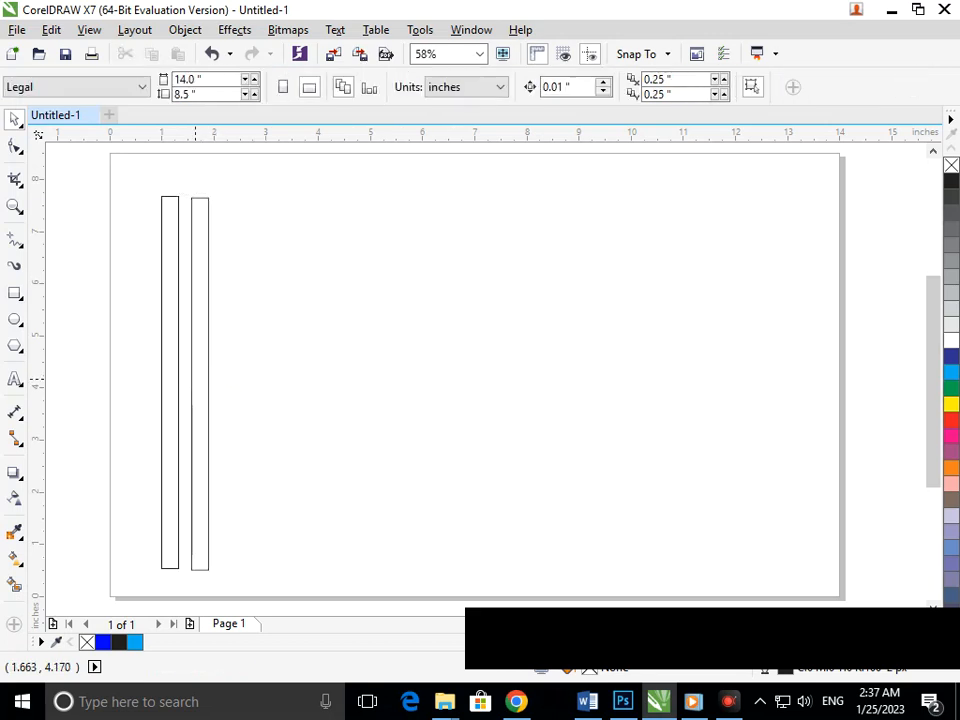
right_click(225, 381)
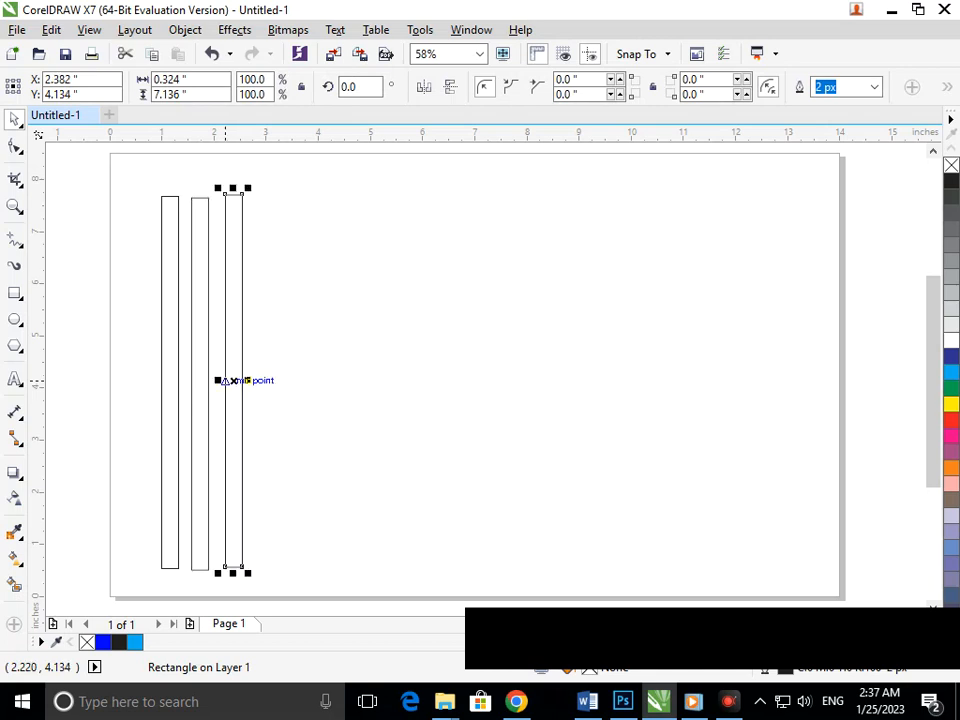
left_click(246, 344)
Copy the three vertical bars horizontally across the page, centring the copies at about X 7.18 in
left_click_drag(118, 178, 375, 596)
left_click_drag(189, 383, 483, 383)
left_click(483, 383)
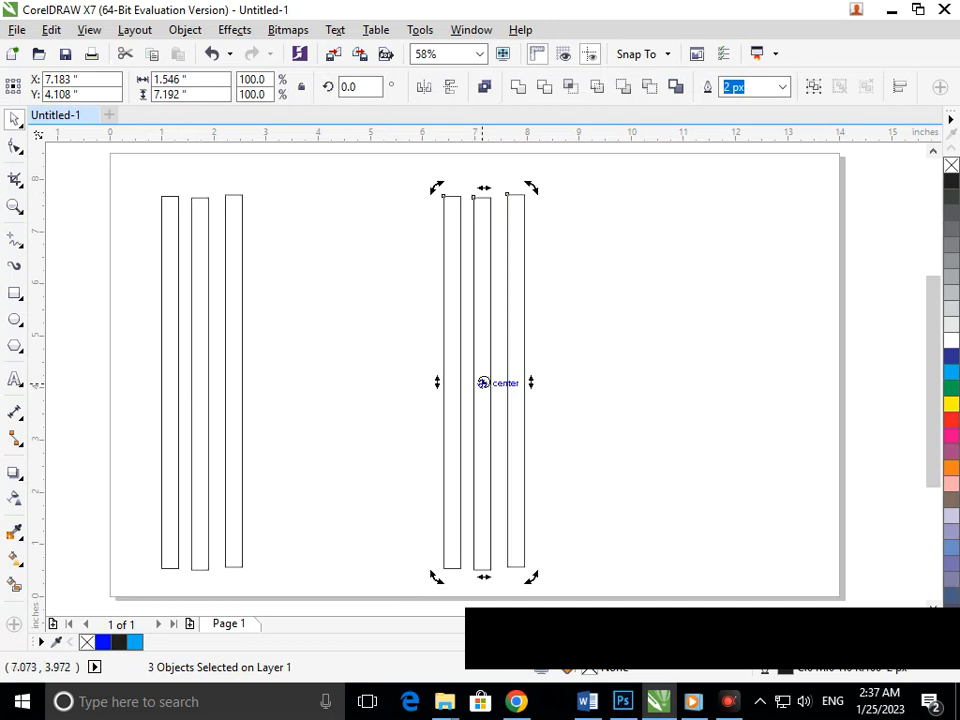
Make a copy of the three right-hand bars rotated about 52° and place it diagonally across both vertical sets
left_click_drag(530, 576, 682, 437)
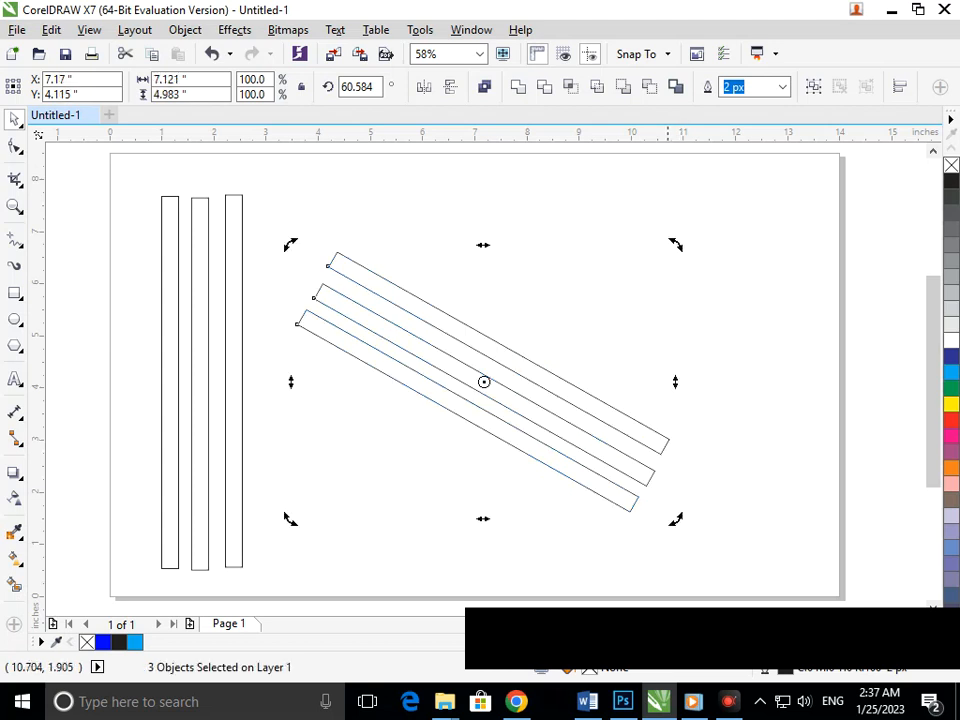
key("ctrl+z")
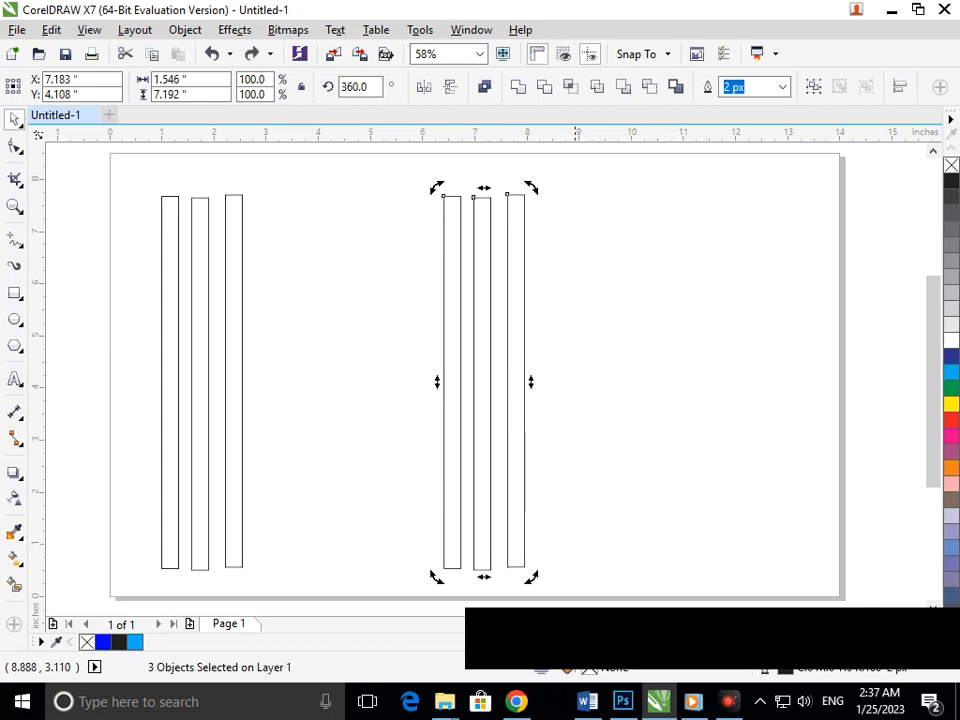
scroll(523, 277, "down", 1)
left_click(513, 484)
left_click(519, 493)
left_click_drag(529, 508, 676, 439)
left_click(575, 460)
left_click_drag(575, 460, 586, 537)
left_click(489, 520)
left_click(570, 529)
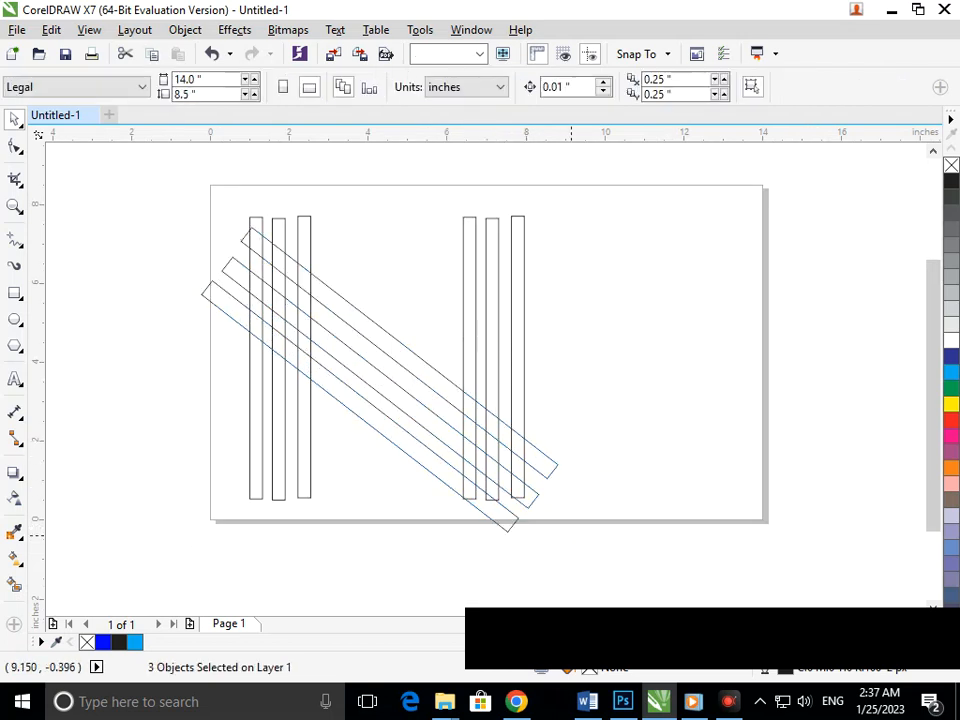
Select the three diagonal bars together and rotate them to a flatter slant of about 66°
left_click(531, 509)
left_click(536, 493, "shift")
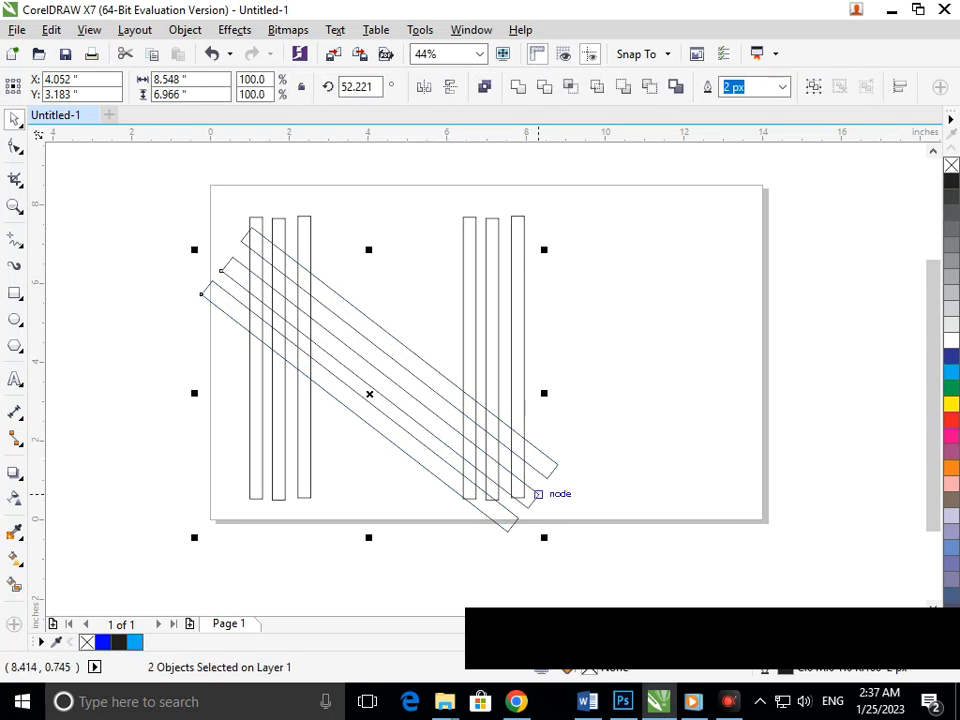
left_click(551, 471, "shift")
left_click(552, 472)
left_click_drag(563, 533, 592, 485)
left_click(397, 415)
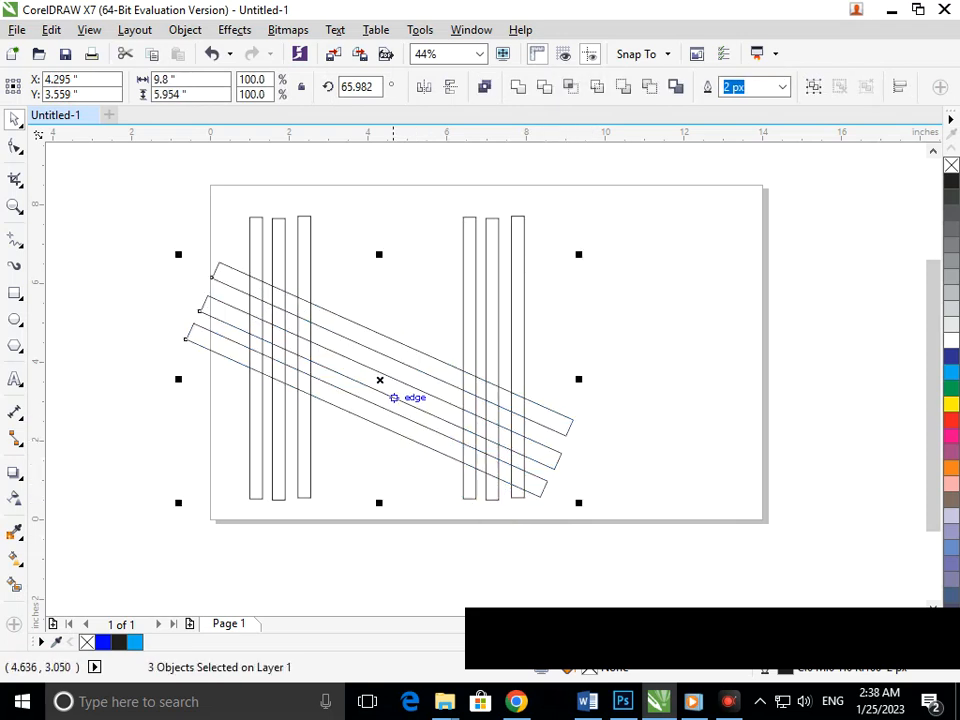
Move the diagonal bars to about X 4.5, Y 4.2 in and add a horizontally mirrored copy that crosses them
left_click_drag(385, 383, 387, 354)
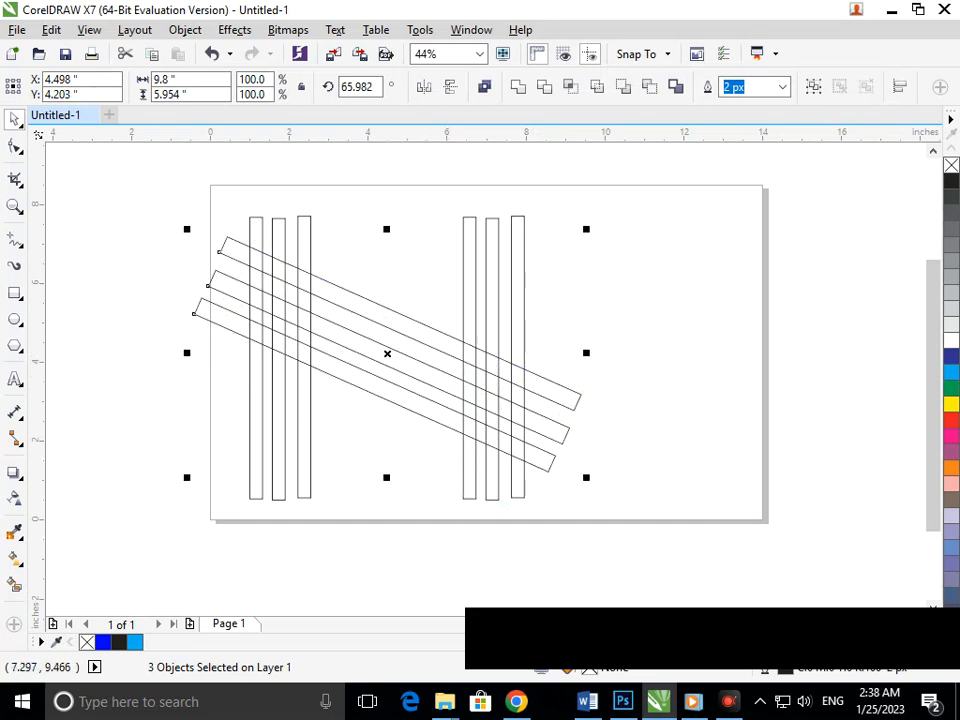
left_click(424, 87)
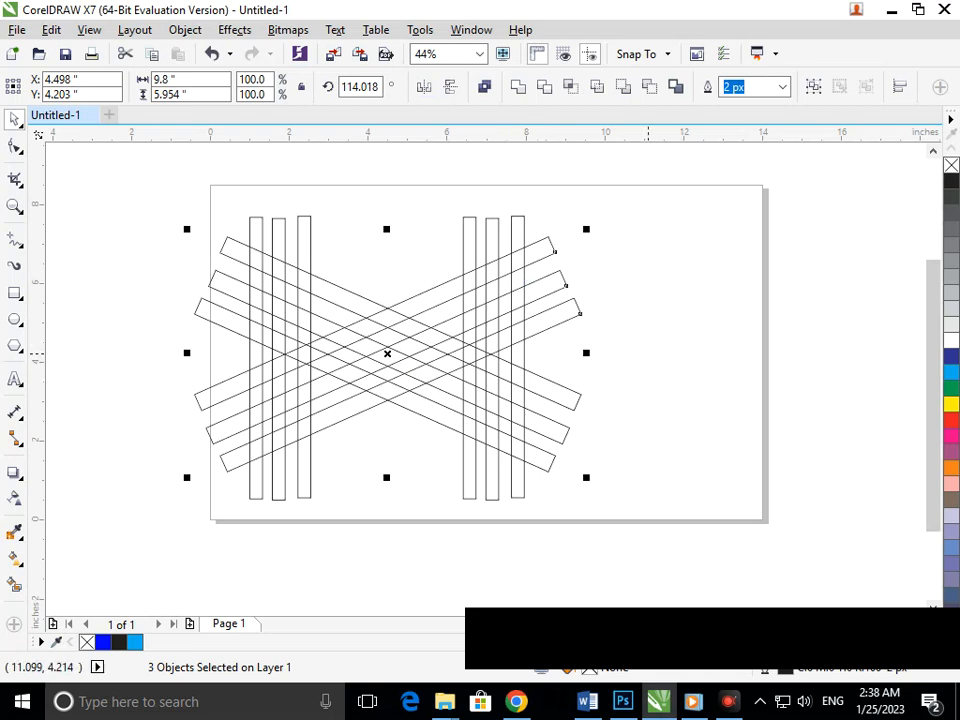
left_click(654, 392)
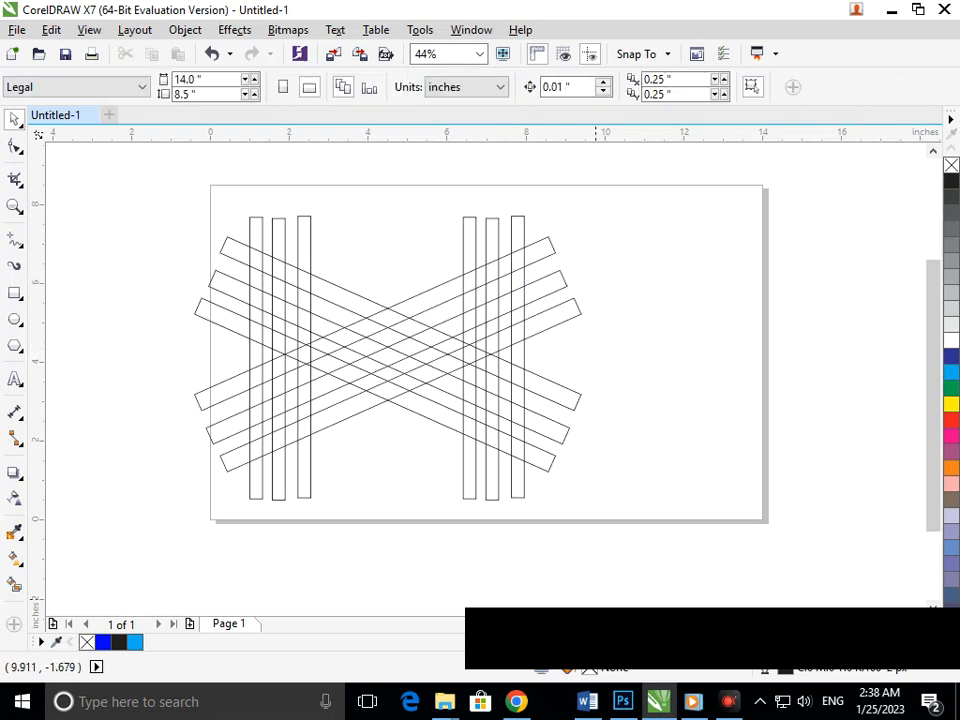
Smart Fill in blue the lower-left slanted strip and the vertical gap between the second and third left-hand bars above it
left_click(14, 585)
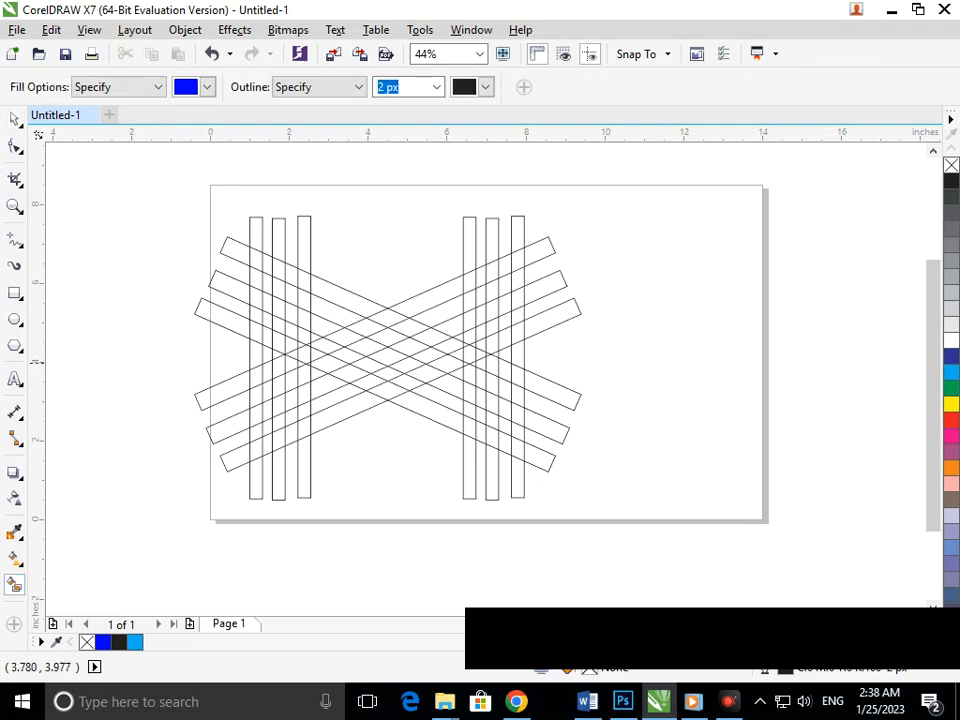
left_click(260, 428)
left_click(266, 426)
left_click(277, 423)
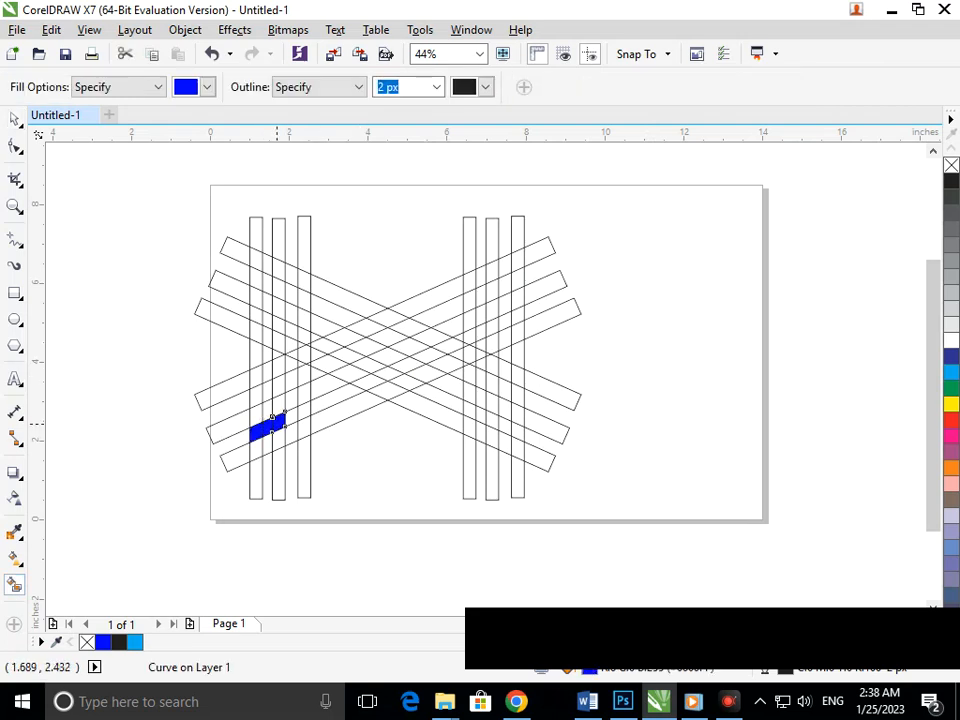
left_click(290, 400)
left_click(290, 378)
left_click(291, 362)
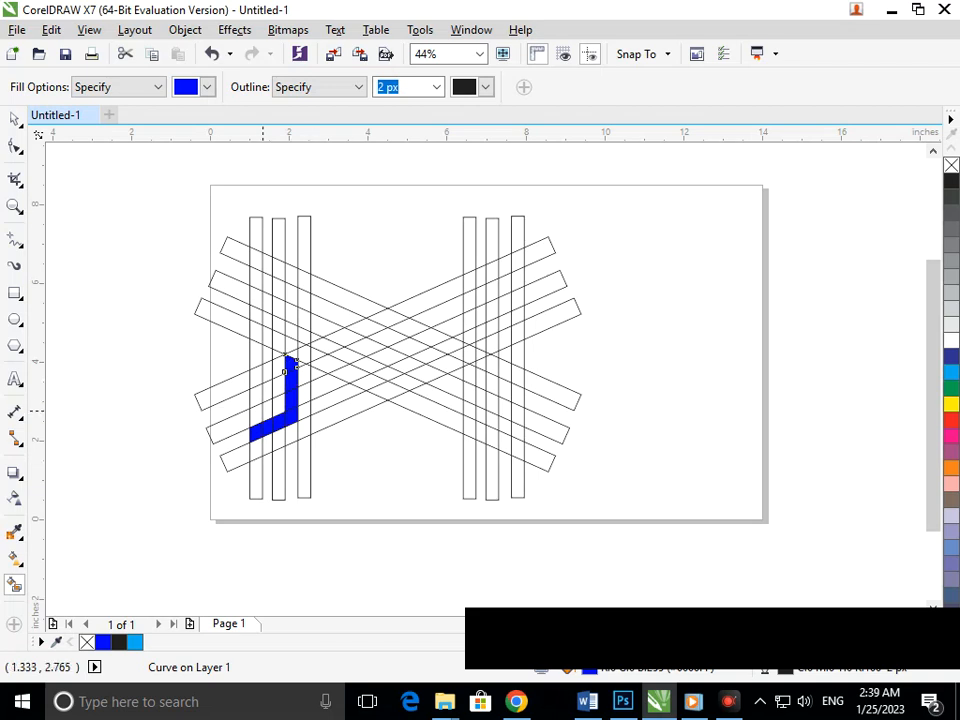
Fill the outermost left vertical bar blue, from above the lower slanted strip up to the lowest descending diagonal gap
left_click(255, 392)
left_click(255, 372)
left_click(255, 350)
left_click(255, 330)
left_click(255, 312)
Fill the descending strip blue from the top of the outer left bar toward the central crossing
left_click(267, 314)
left_click(279, 320)
left_click(286, 322)
left_click(305, 339)
left_click(327, 346)
left_click(350, 354)
left_click(315, 334)
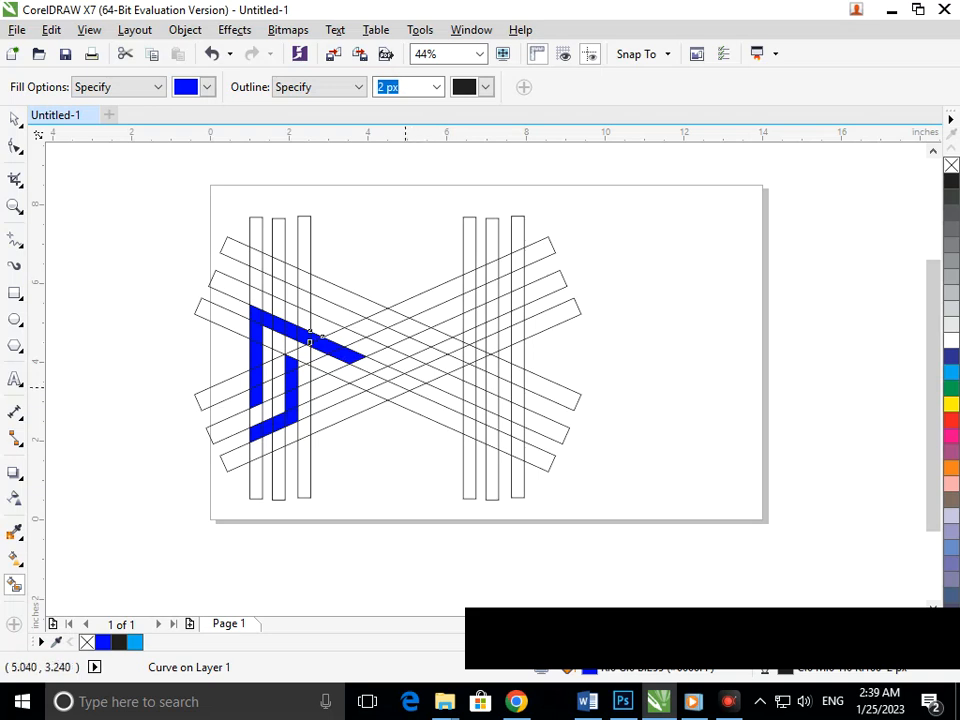
Fill the central diamond and the rising strip to the right-hand bars blue, leaving the cell between them empty
left_click(388, 333)
left_click(411, 328)
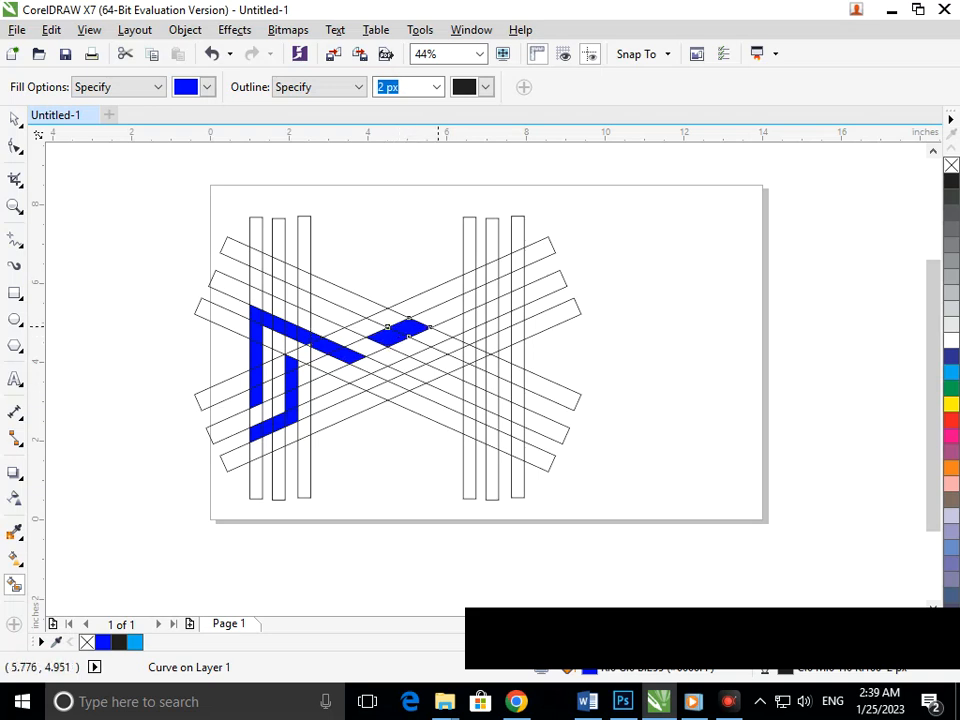
key("ctrl+z")
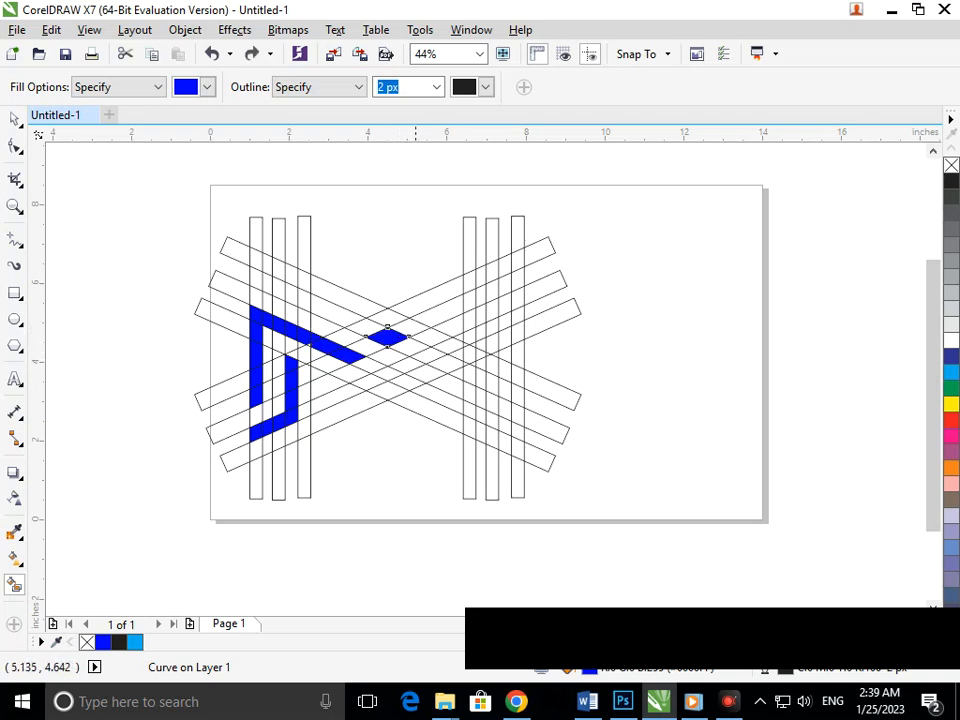
left_click(431, 316)
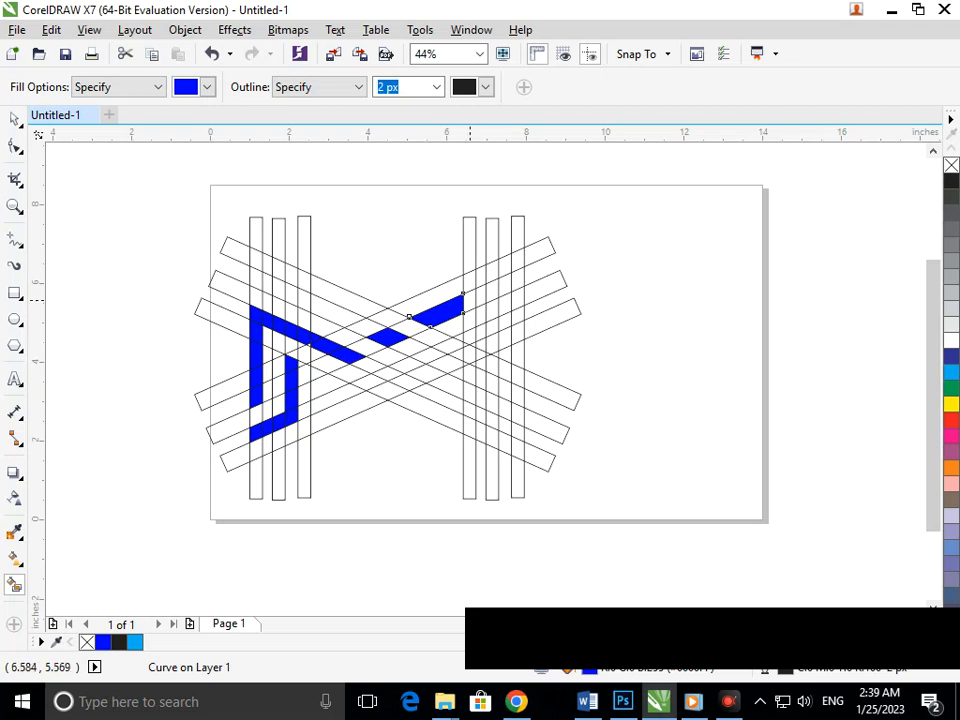
left_click(475, 299)
Fill the gap between the first two right-hand bars blue downward, plus the lower slanted strip reaching the outer bar
left_click(480, 323)
left_click(480, 344)
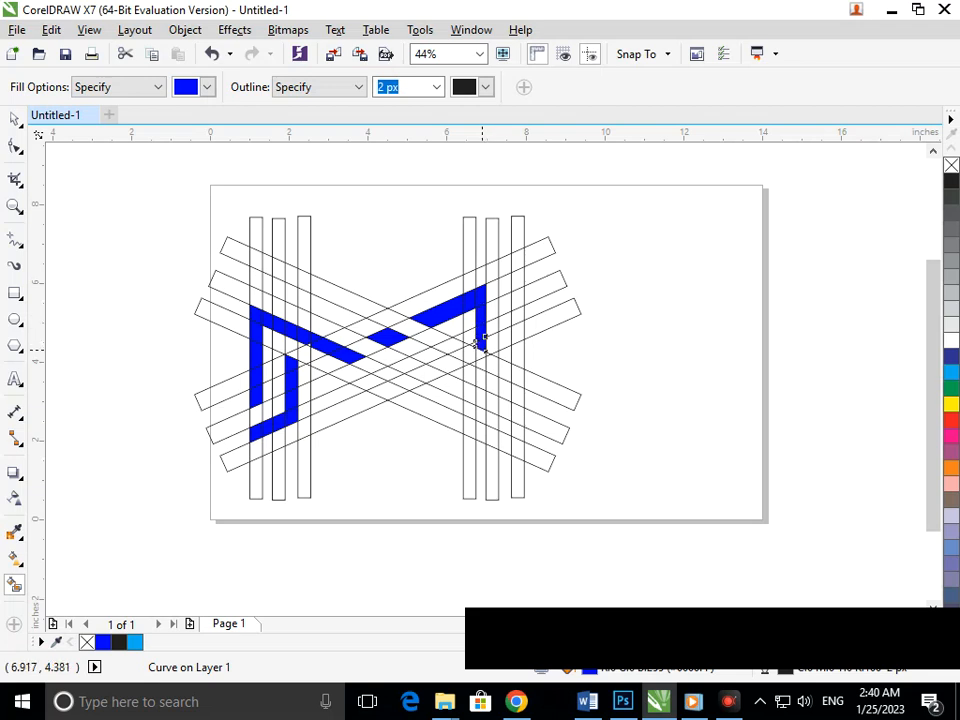
left_click(482, 373)
left_click(480, 414)
left_click(505, 426)
left_click(518, 432)
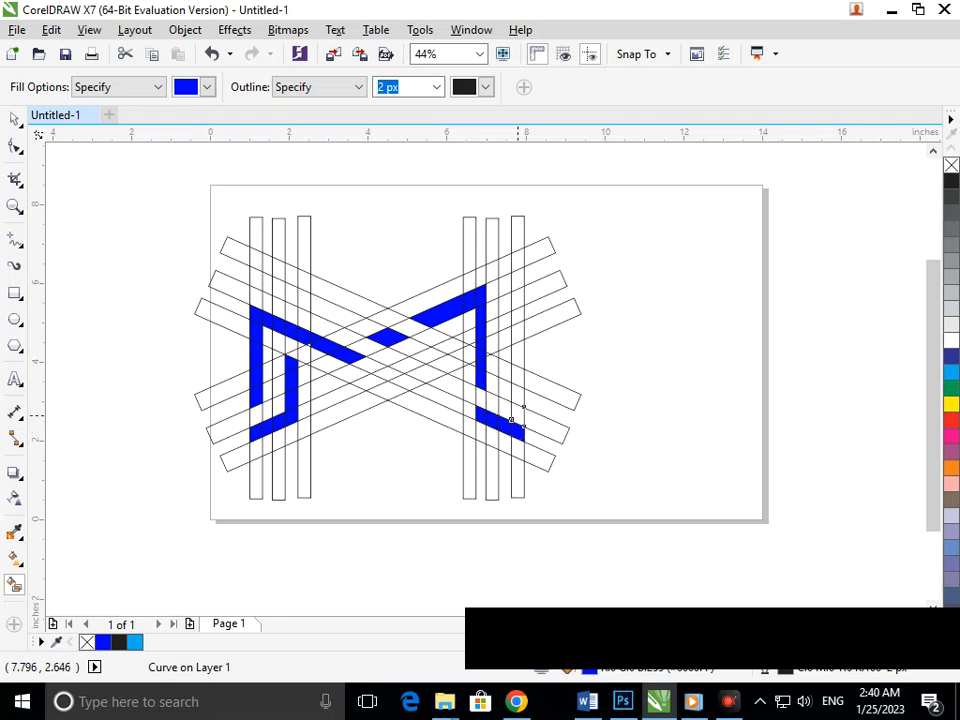
Fill the outermost right vertical bar blue from the lower slanted strip up to the topmost diagonal bar
left_click(517, 395)
left_click(517, 370)
left_click(517, 332)
left_click(516, 306)
left_click(517, 284)
left_click(518, 260)
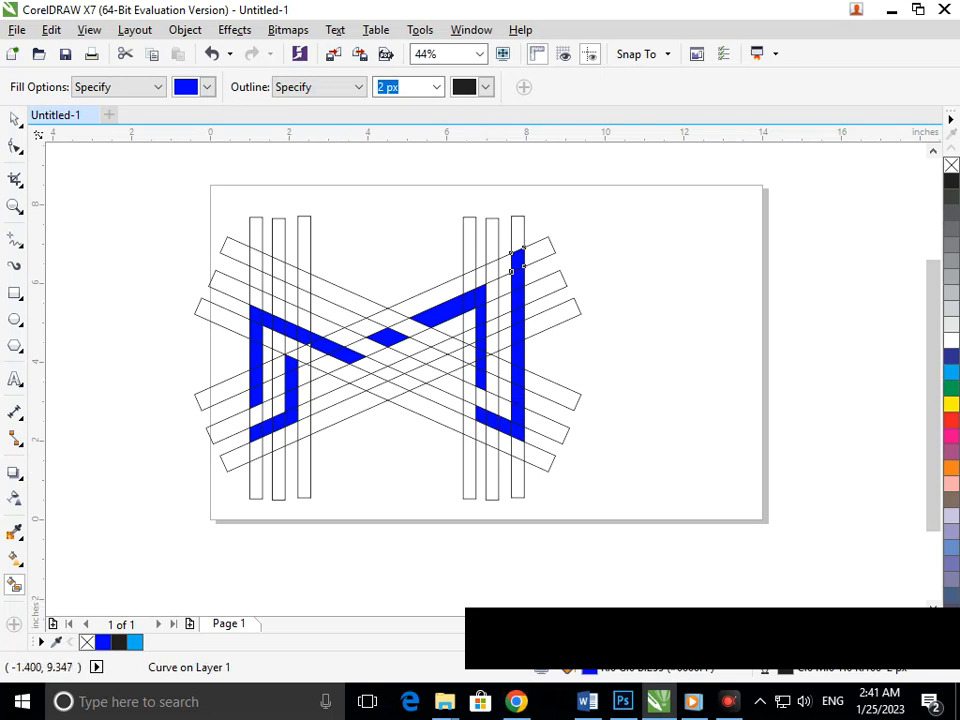
Delete the two uppermost blue pieces of the outermost right vertical bar
left_click(14, 119)
left_click(602, 260)
left_click(508, 260)
left_click(512, 259)
key("Delete")
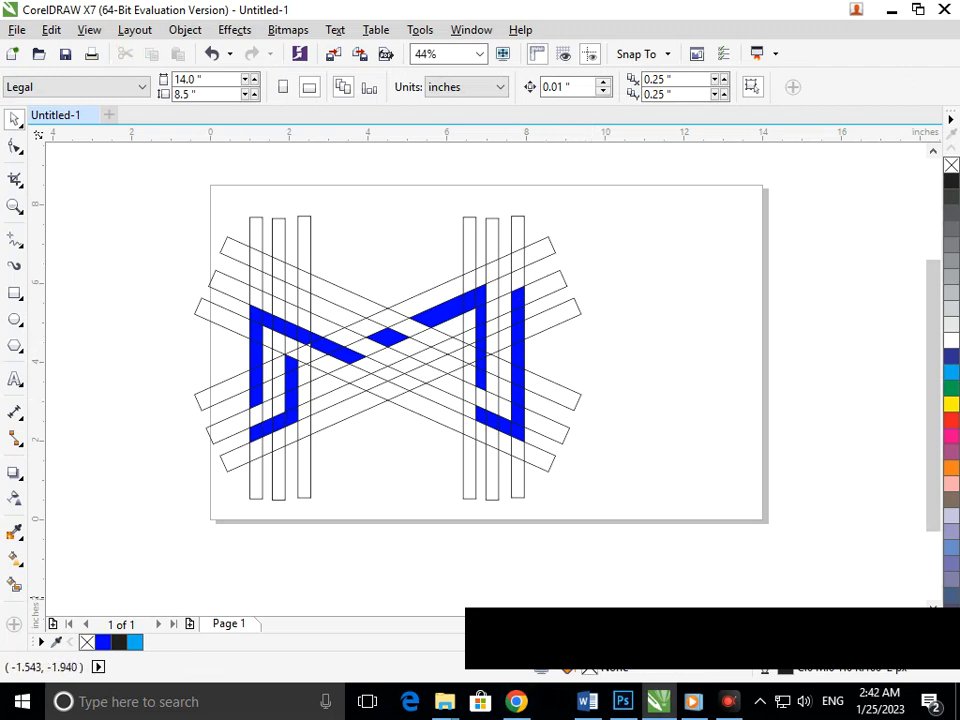
Smart Fill in blue the upper descending strip from the second left-hand bar through the centre, turning up toward the right-hand vertical
left_click(14, 585)
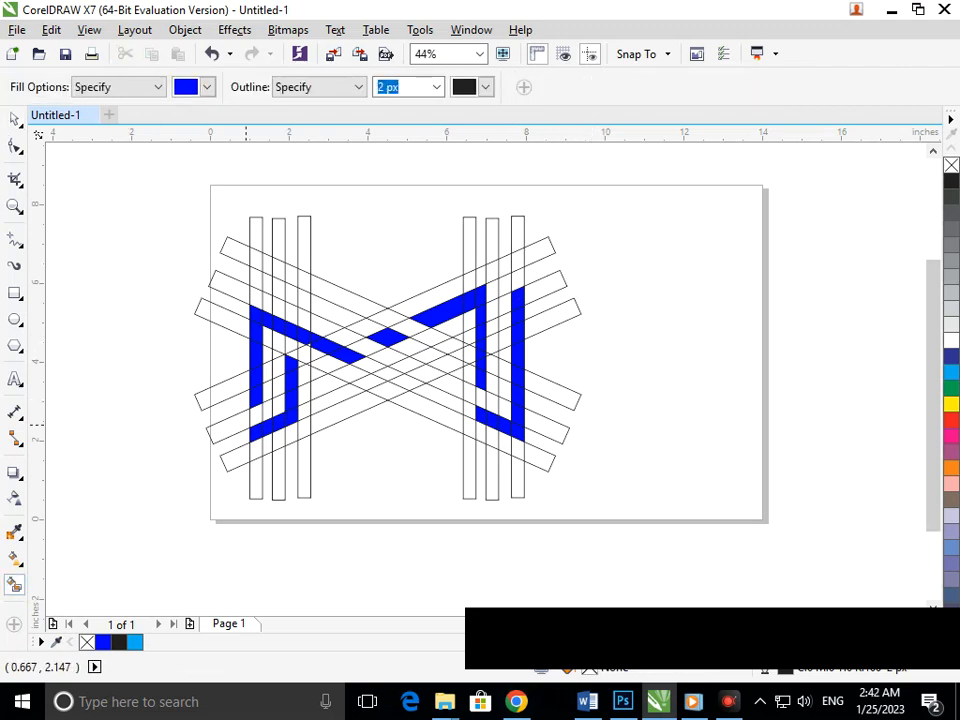
left_click(286, 294)
left_click(298, 305)
left_click(324, 310)
left_click(373, 326)
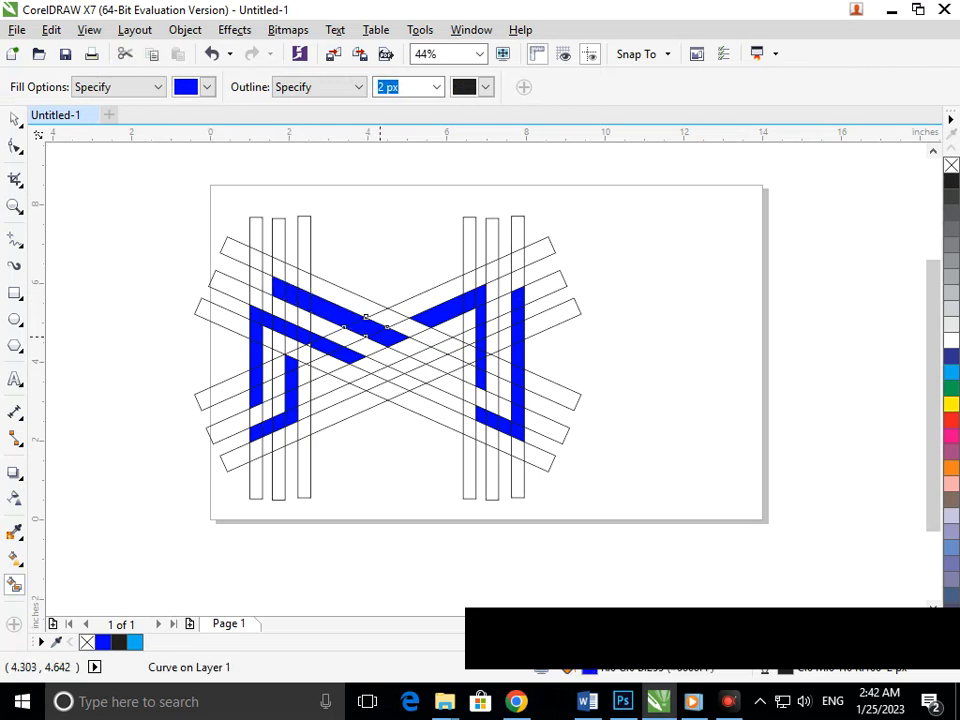
left_click(409, 350)
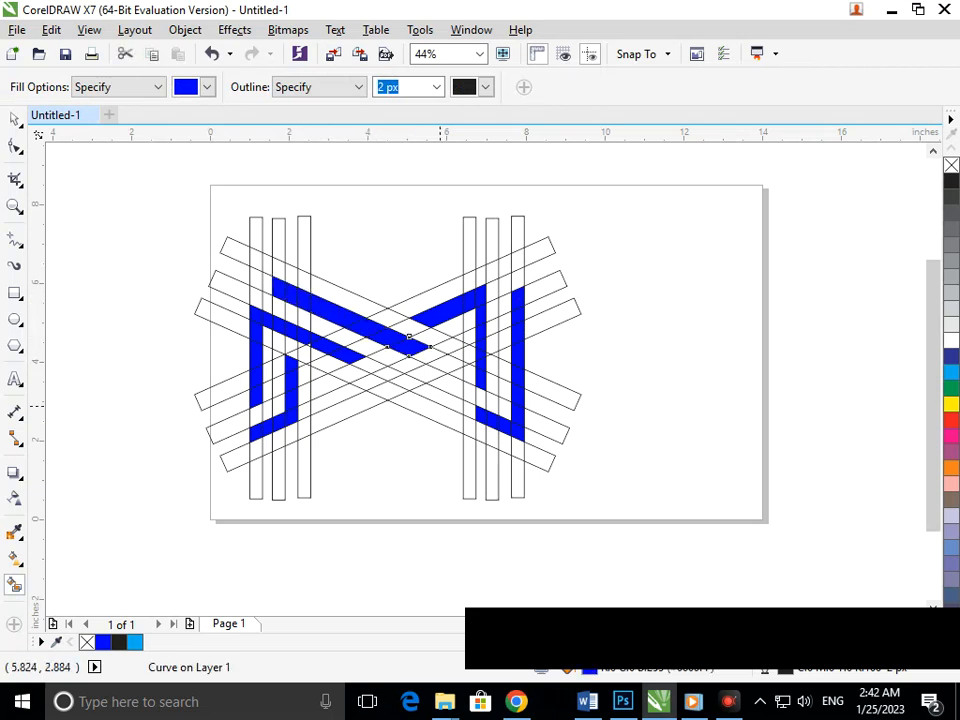
left_click(430, 351)
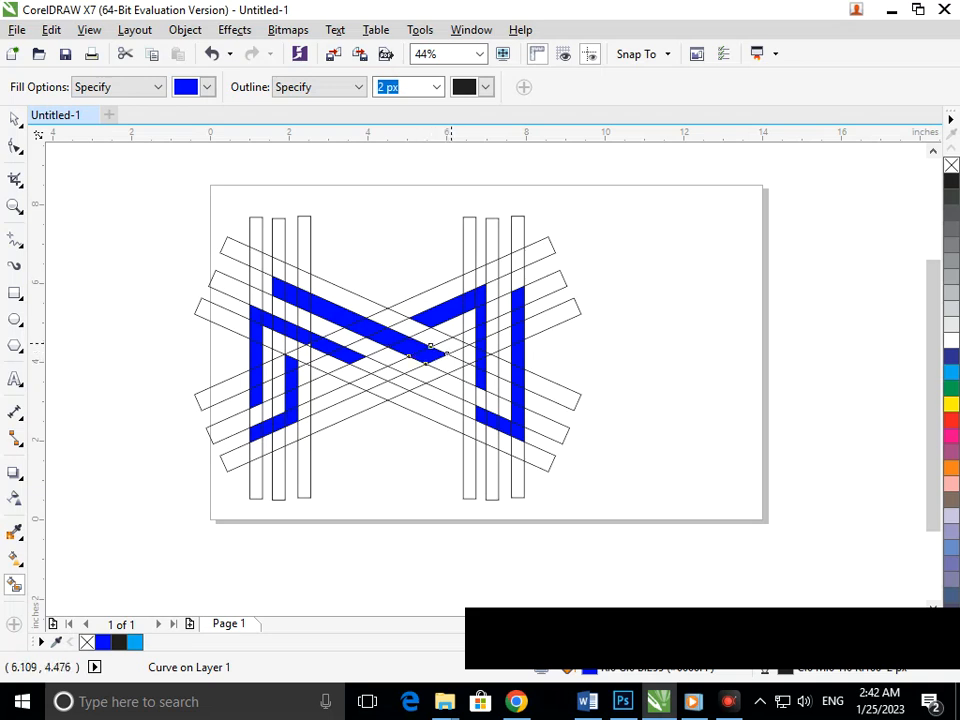
left_click(450, 345)
left_click(456, 338)
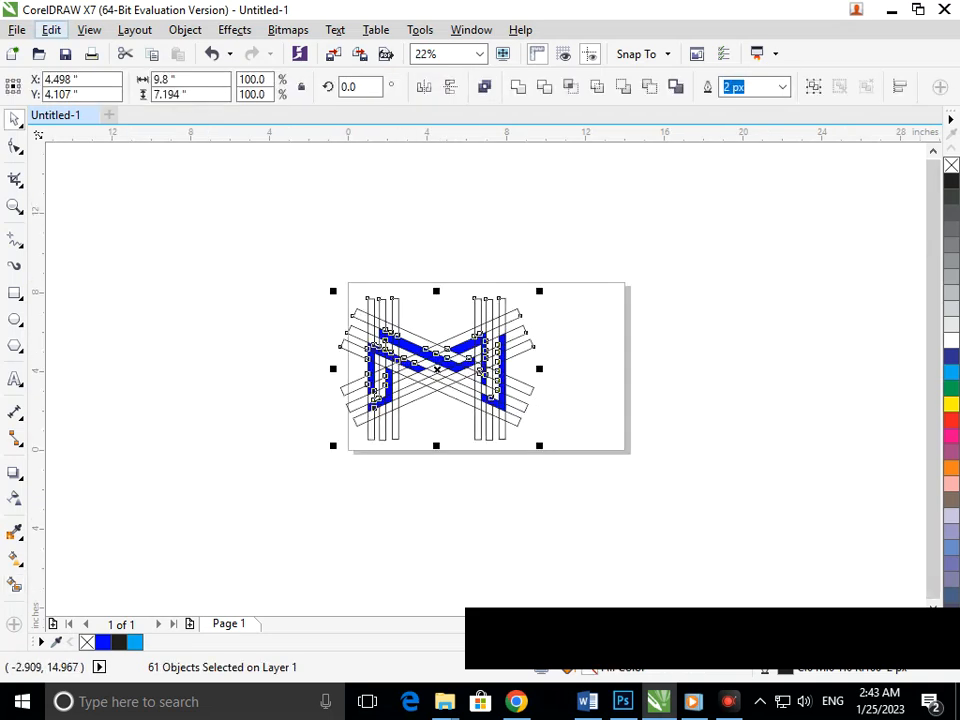
Select all objects in the drawing
left_click(51, 30)
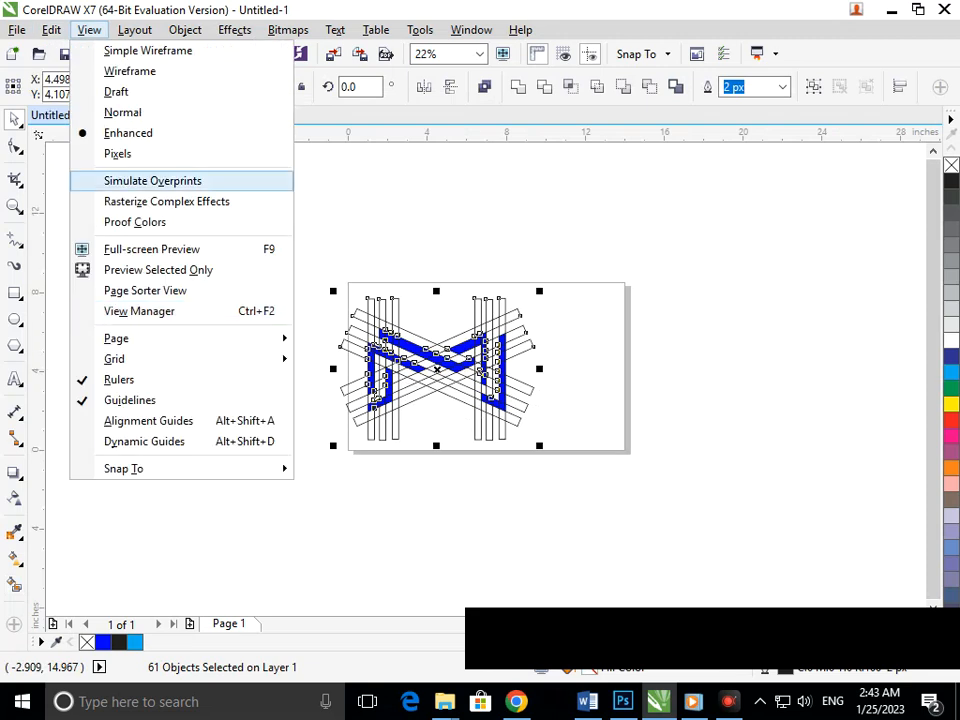
mouse_move(100, 338)
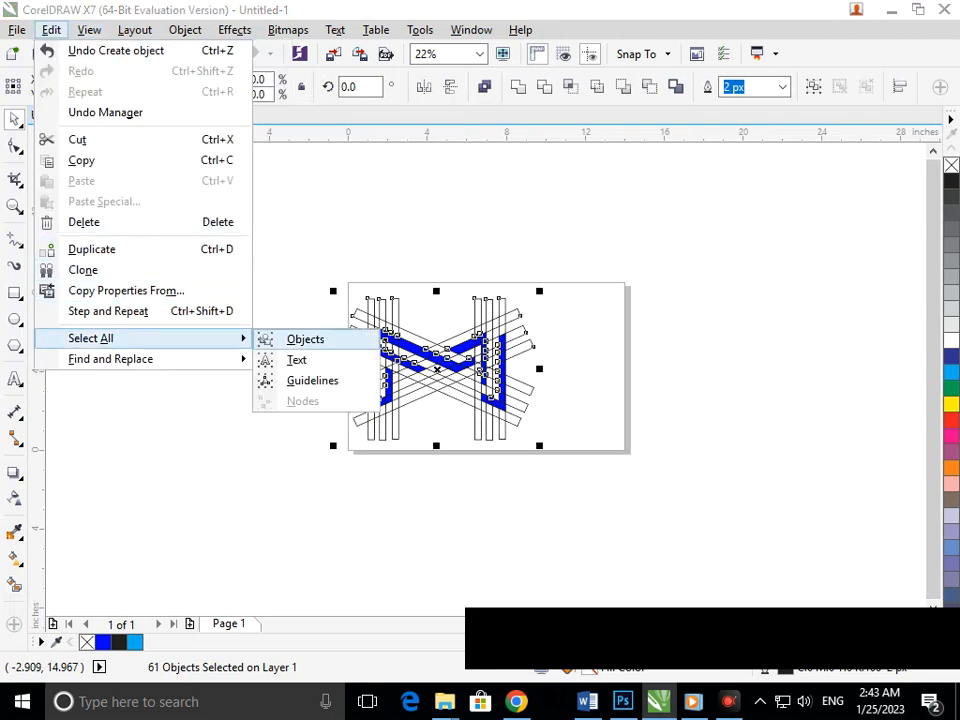
left_click(305, 337)
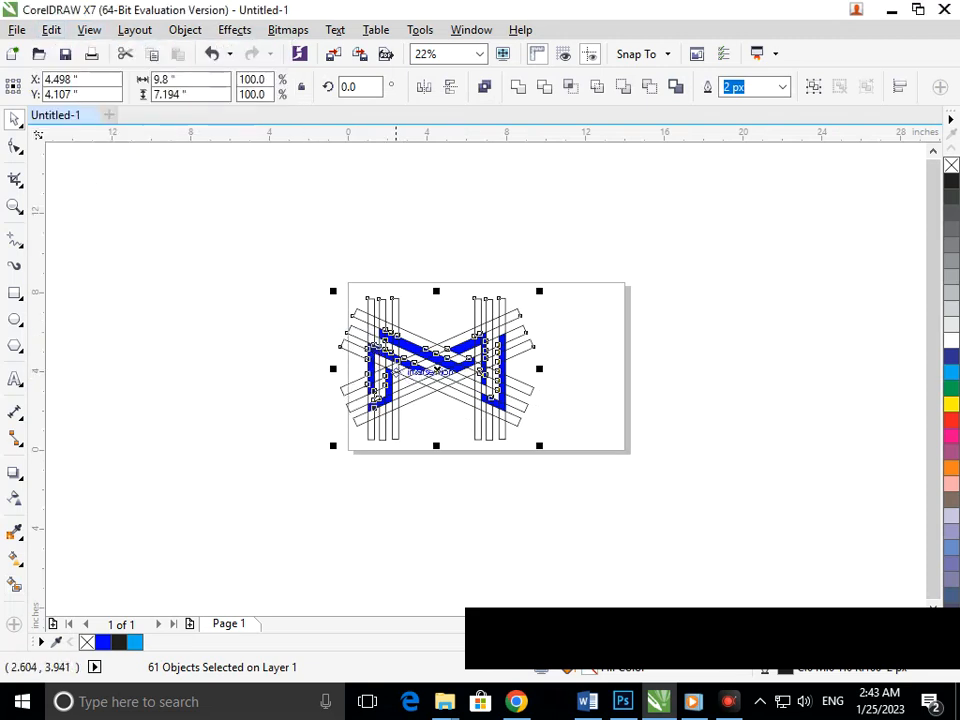
Begin a new object search in the Find Wizard for objects that have a Uniform Color fill
left_click(51, 30)
mouse_move(110, 359)
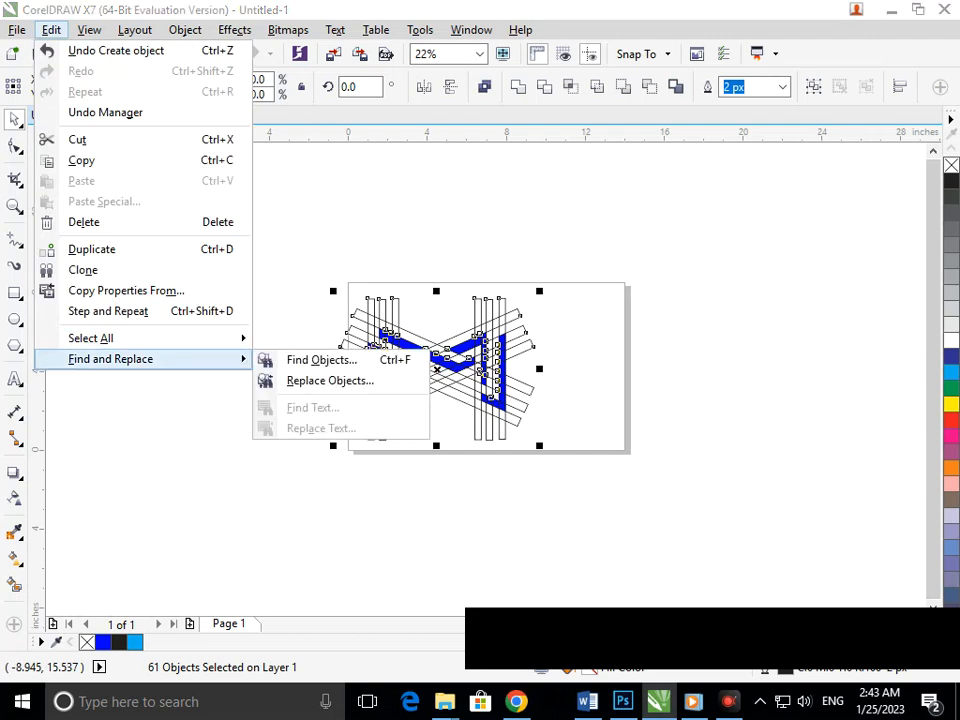
left_click(322, 360)
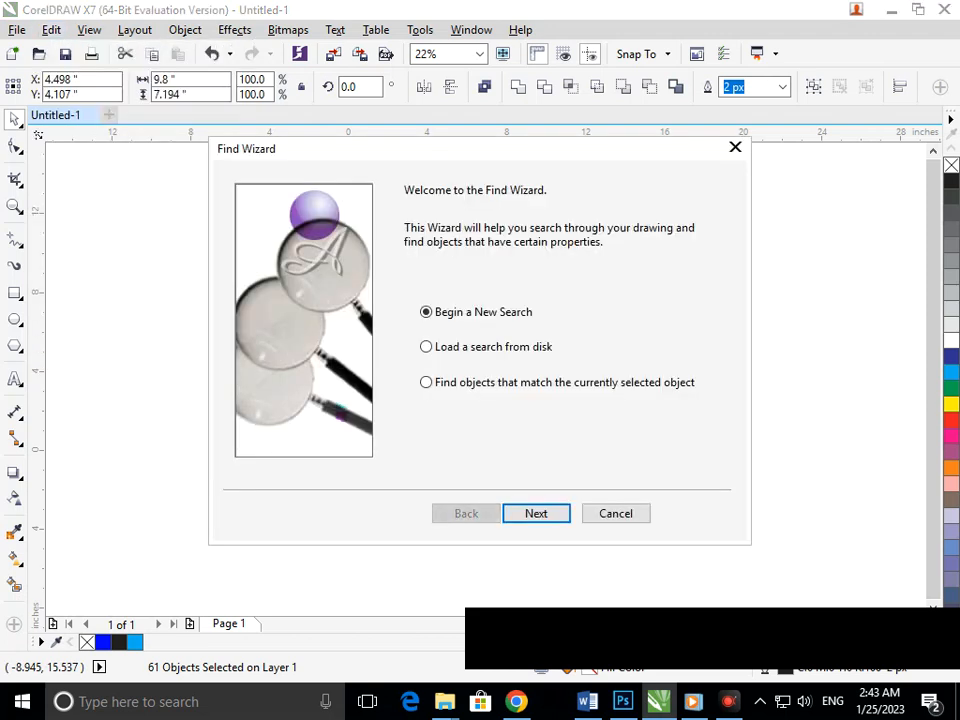
left_click_drag(400, 148, 697, 77)
key("Return")
key("ctrl+Tab")
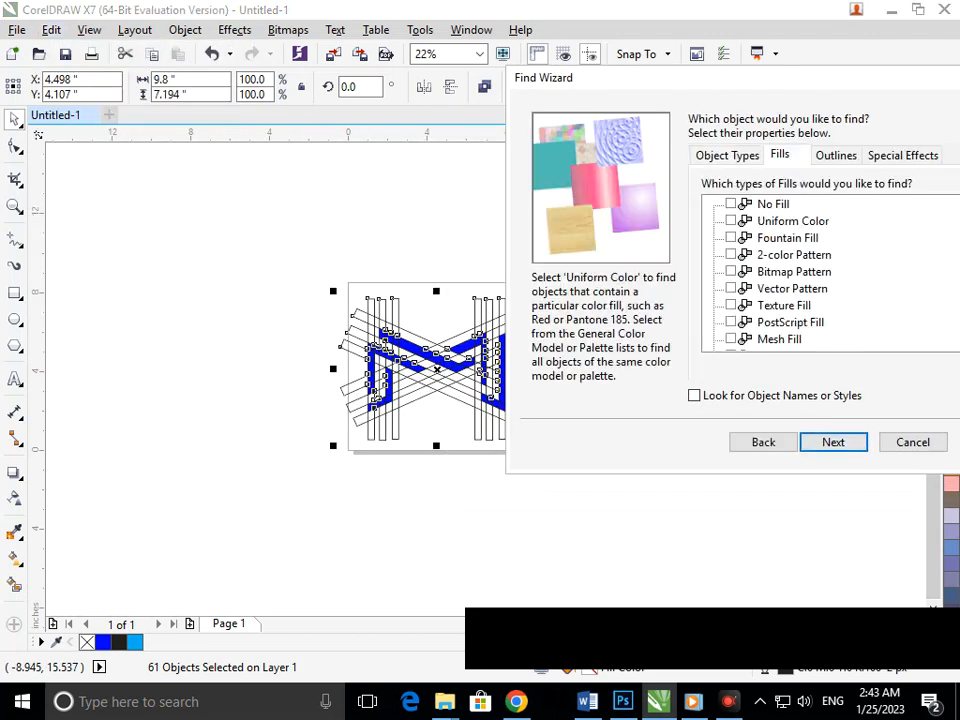
key("Return")
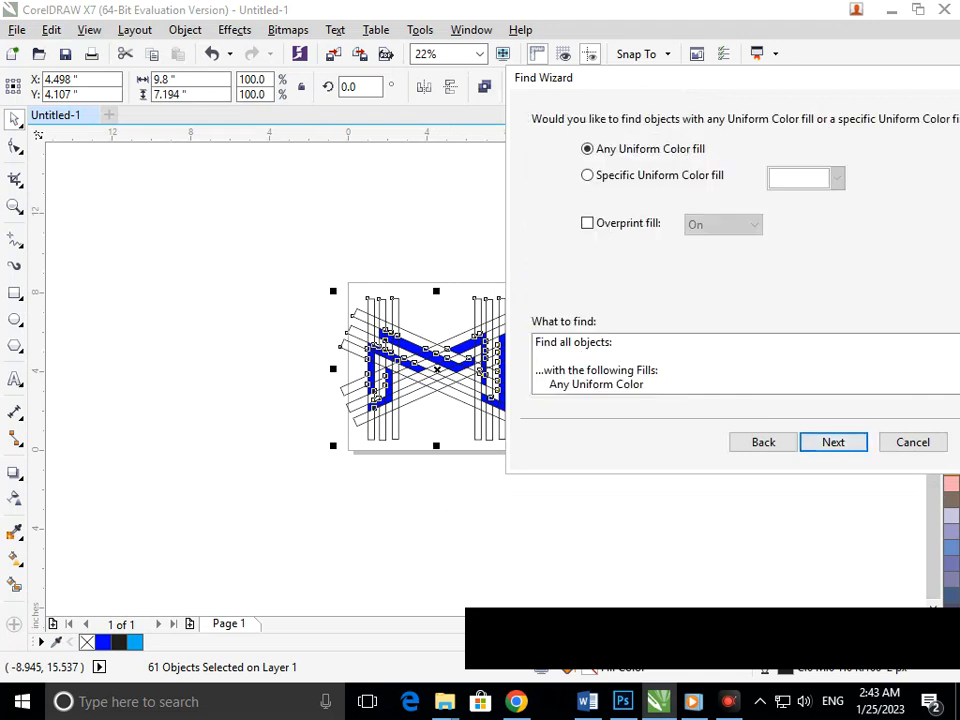
Limit the search to the specific blue fill sampled from the logo, and find all matching objects
key("Down")
key("Tab")
key("space")
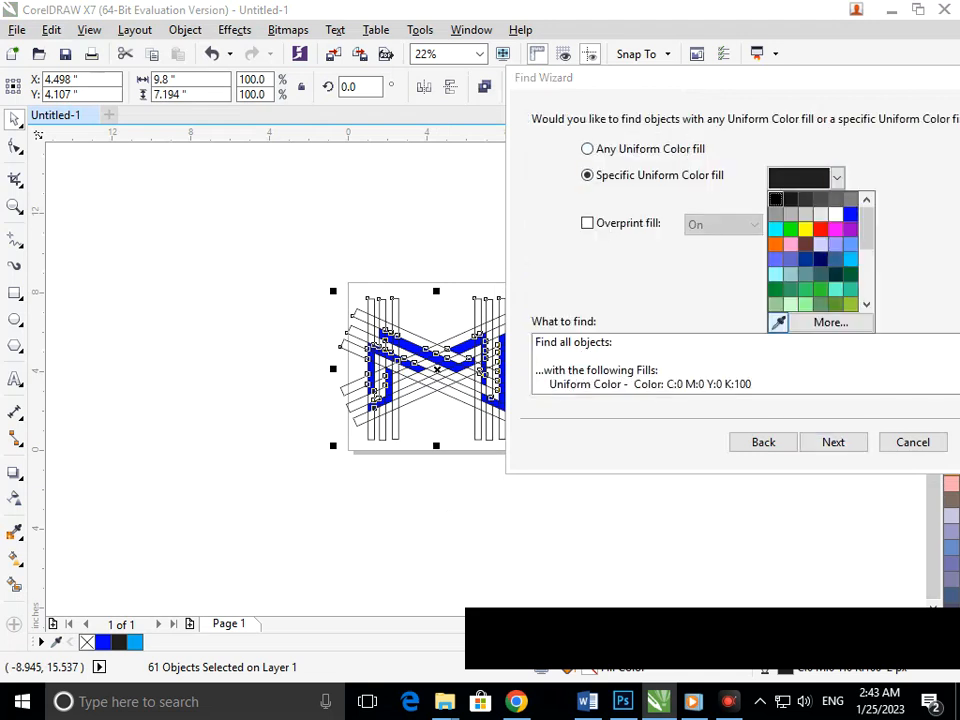
left_click(778, 322)
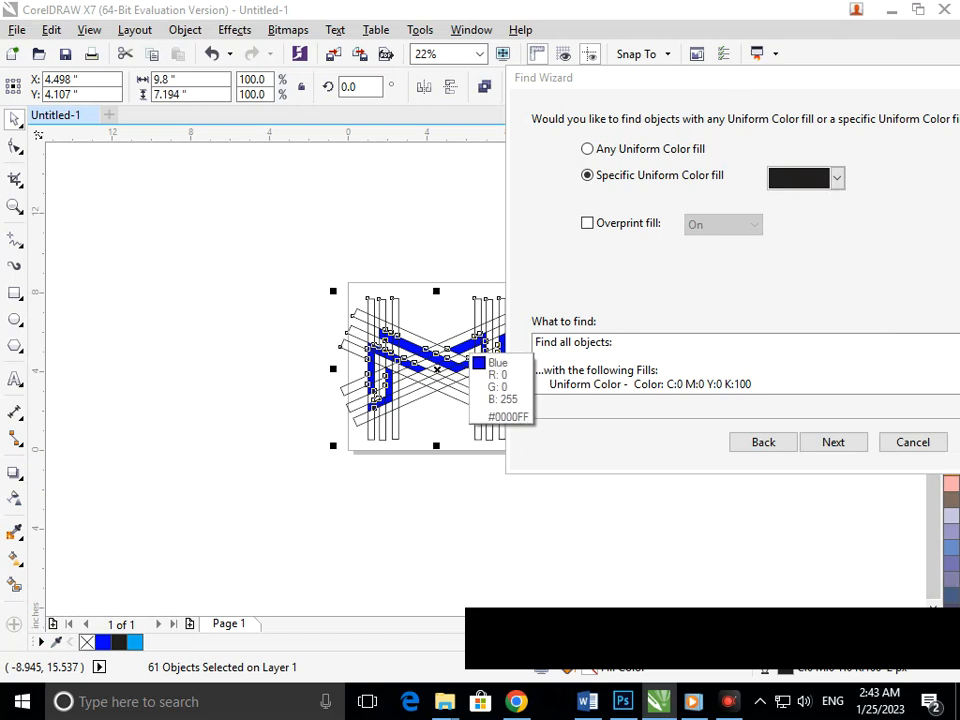
left_click(478, 345)
key("Return")
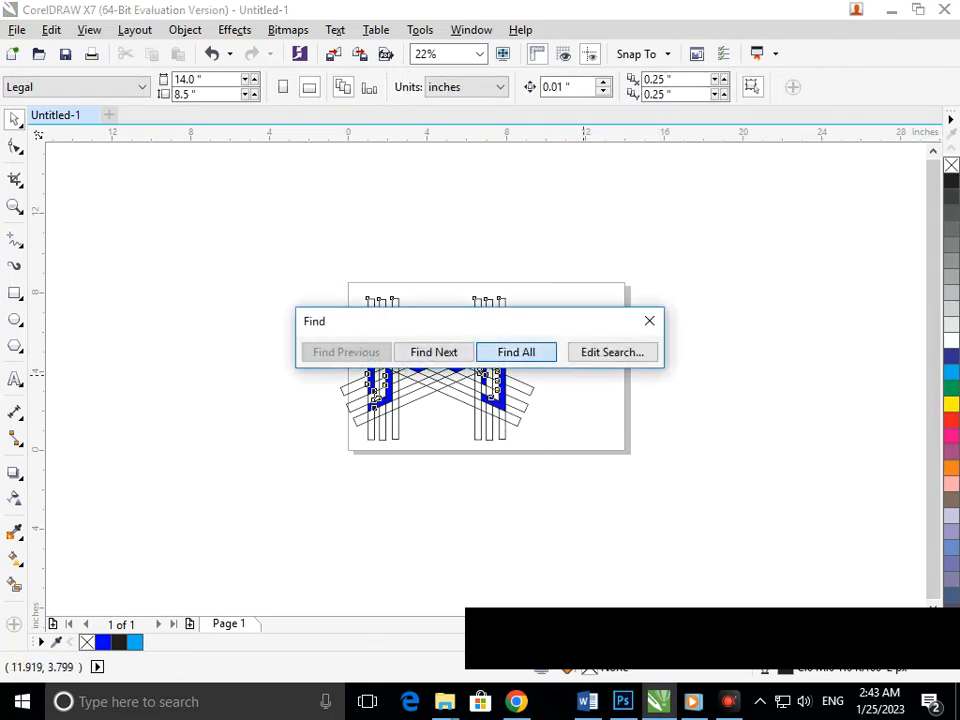
left_click(516, 352)
key("Escape")
Move the found blue pieces off the page to its left side and combine them into one curve
left_click_drag(508, 384, 272, 346)
key("ctrl+l")
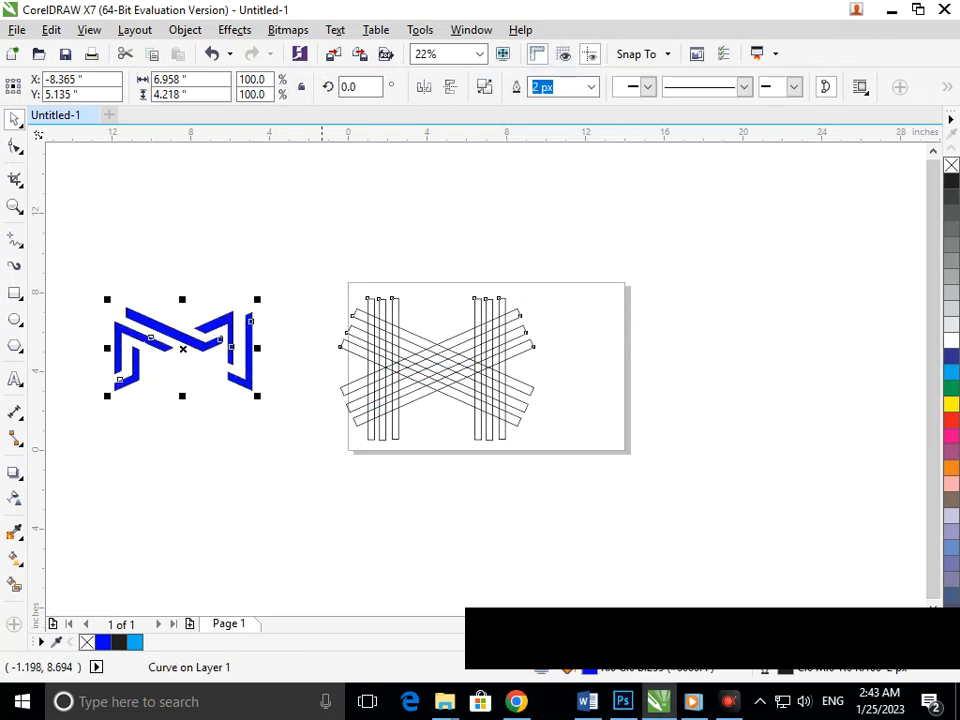
left_click(364, 478)
Delete all the unfilled crossing construction bars and move the blue logo onto the page
left_click_drag(264, 246, 658, 499)
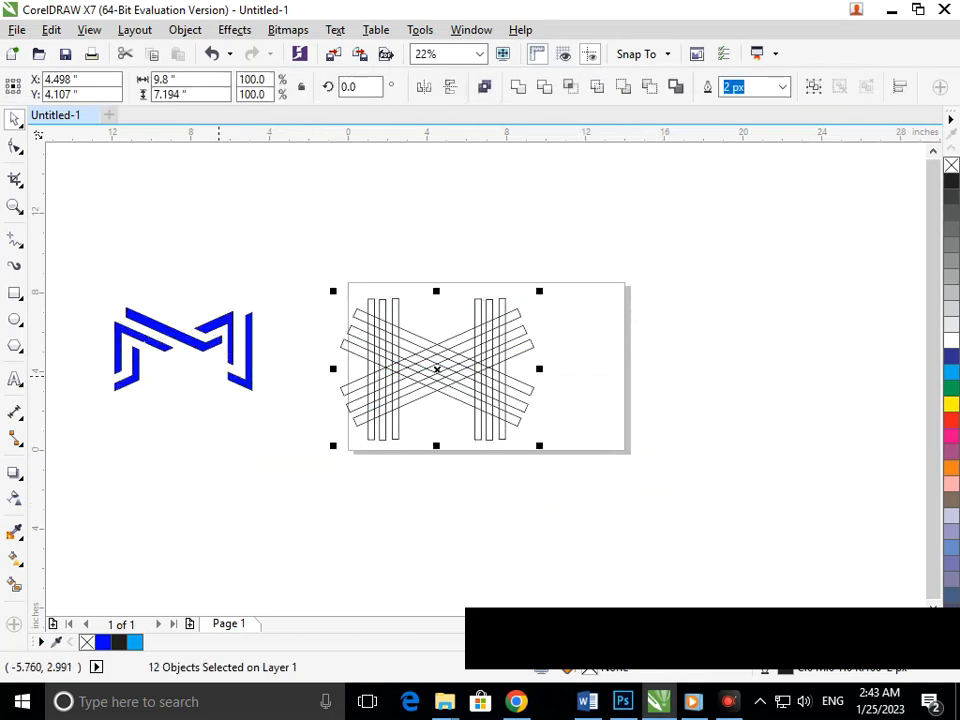
key("Delete")
left_click_drag(58, 283, 547, 388)
left_click(507, 465)
Try stretching the logo taller and making it narrower on the page, and undo both changes
left_click_drag(377, 283, 604, 445)
left_click_drag(491, 405, 491, 428)
left_click(506, 463)
left_click_drag(384, 285, 534, 413)
left_click(550, 477)
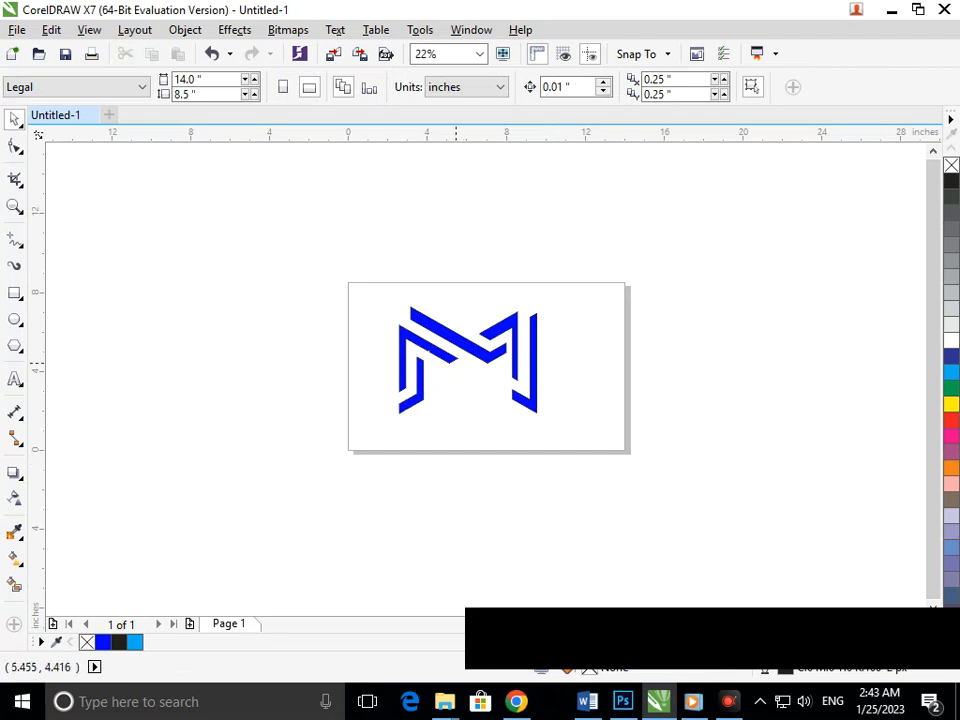
key("ctrl+z")
key("ctrl+z")
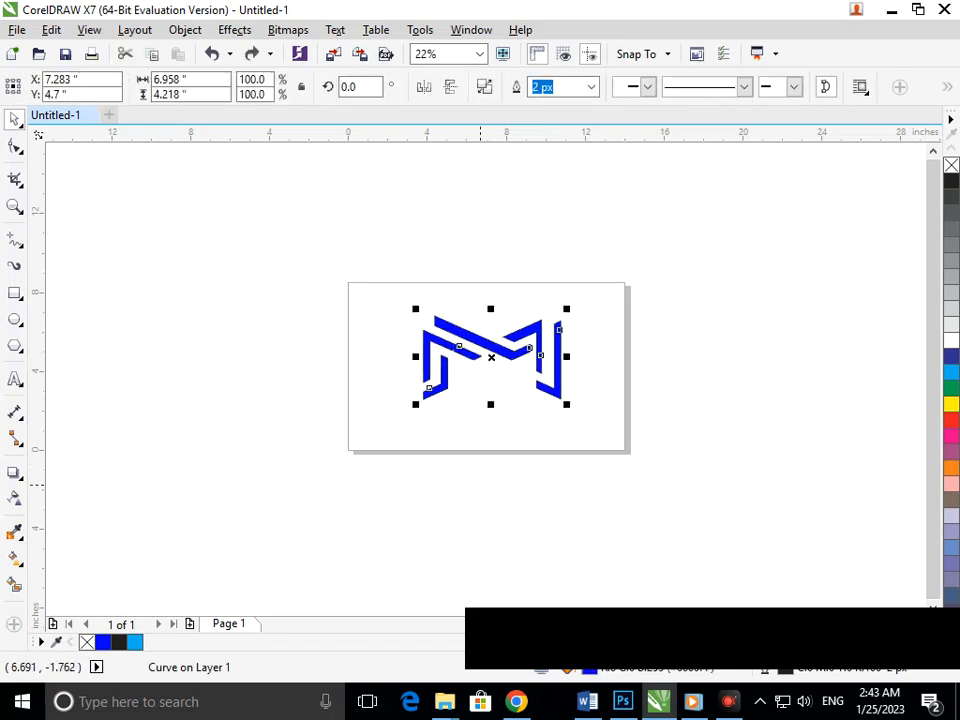
Try outline widths of 25 px, 100 px and 10 px on the logo
left_click_drag(386, 269, 570, 462)
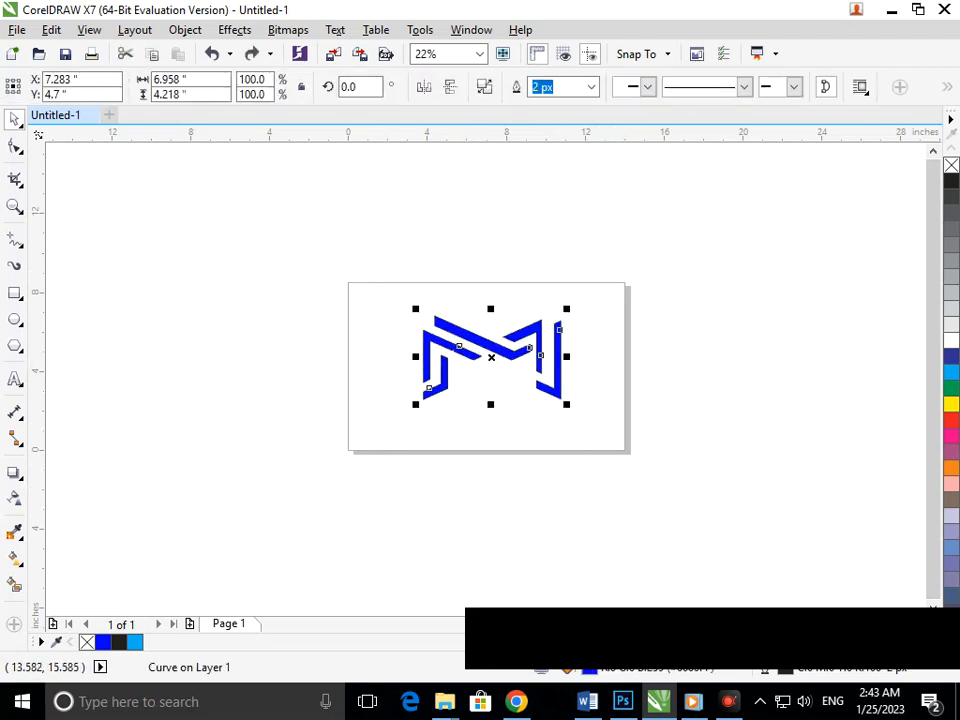
left_click(591, 87)
left_click(545, 261)
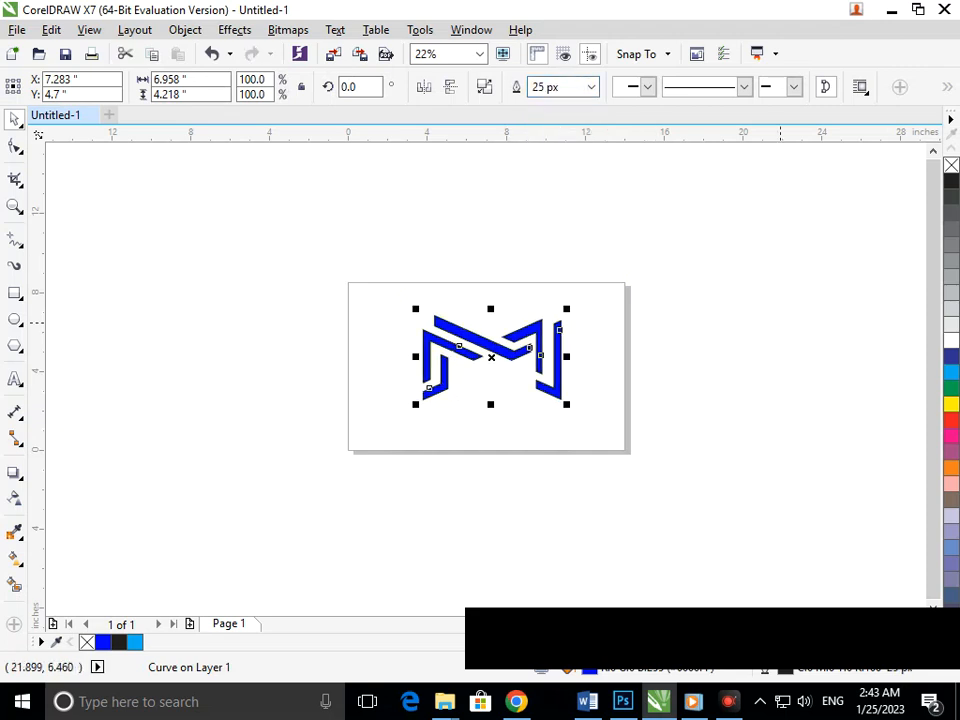
left_click_drag(563, 87, 485, 88)
type("1")
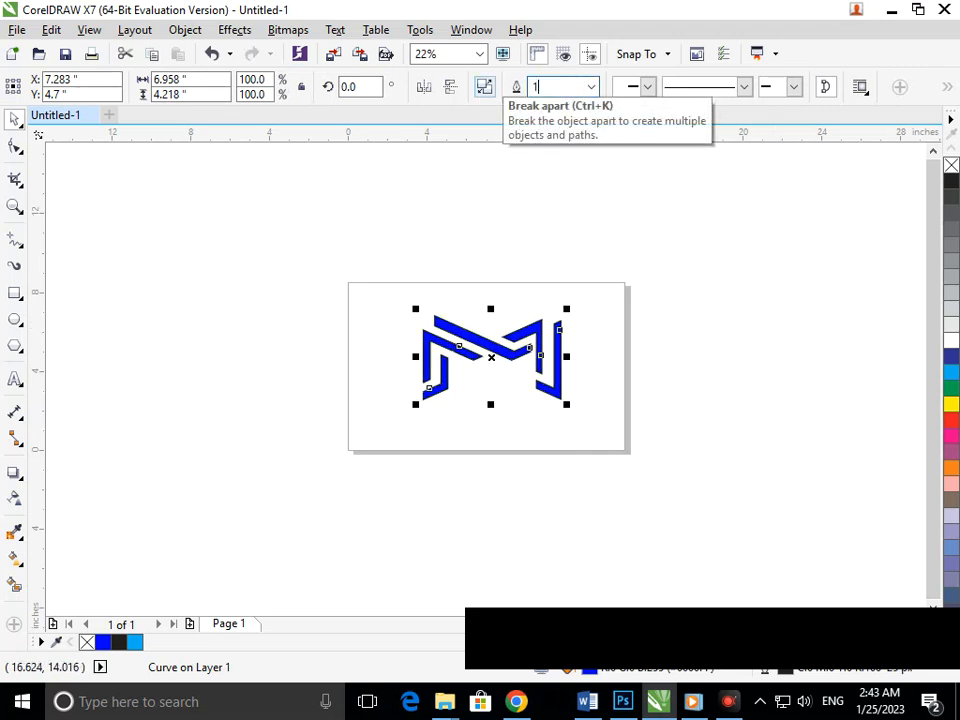
type("00")
key("Return")
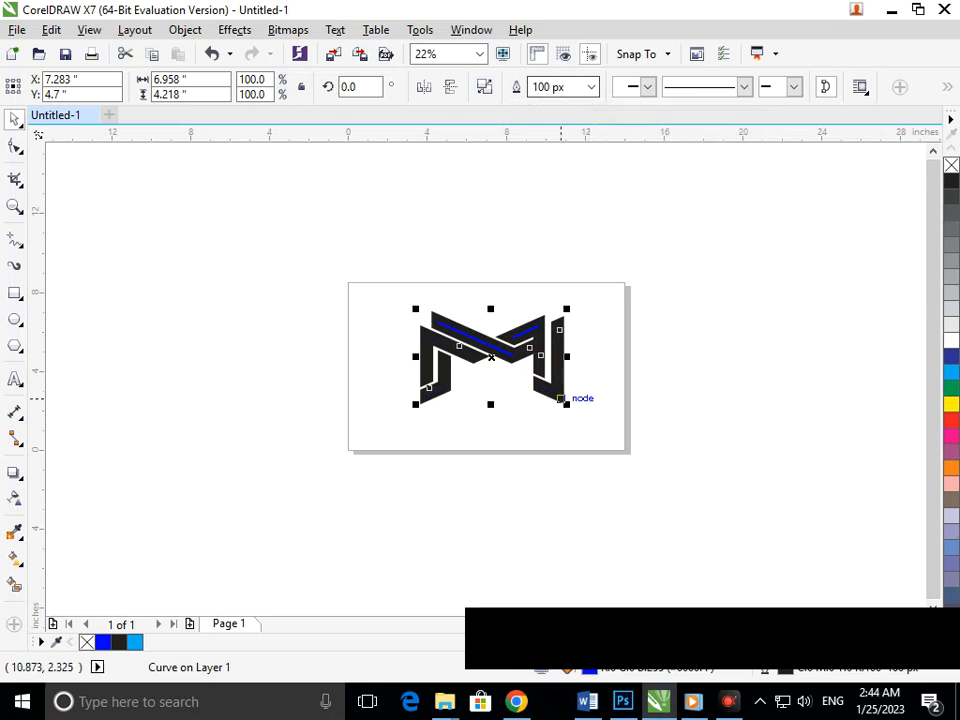
left_click_drag(568, 87, 518, 84)
type("10")
key("Return")
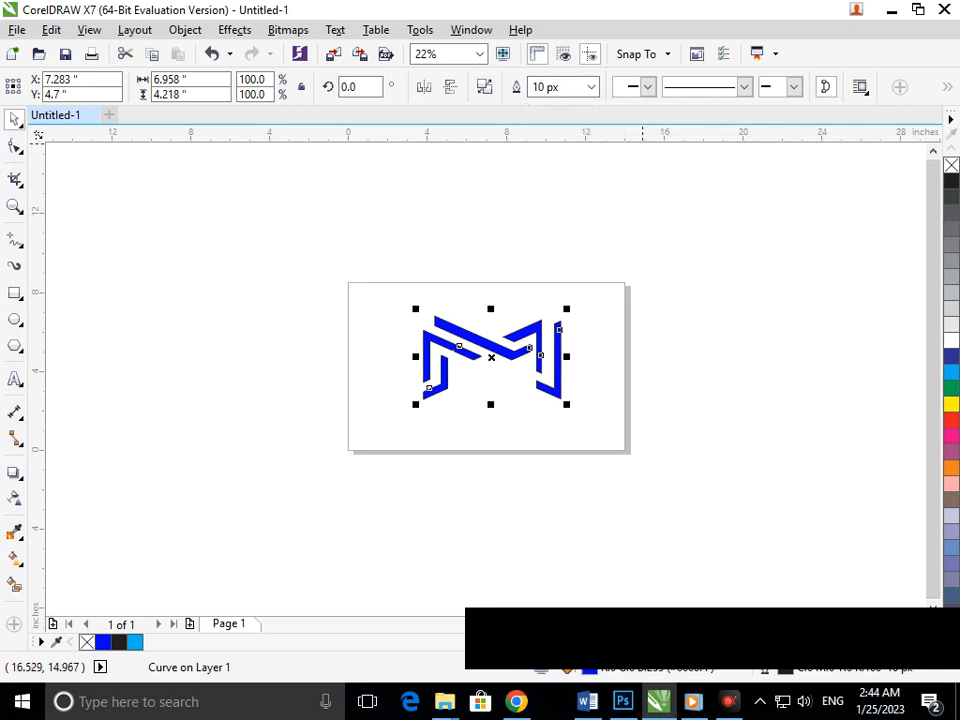
Set the logo's outline width to 20 px
left_click_drag(572, 87, 522, 87)
type("20")
key("Return")
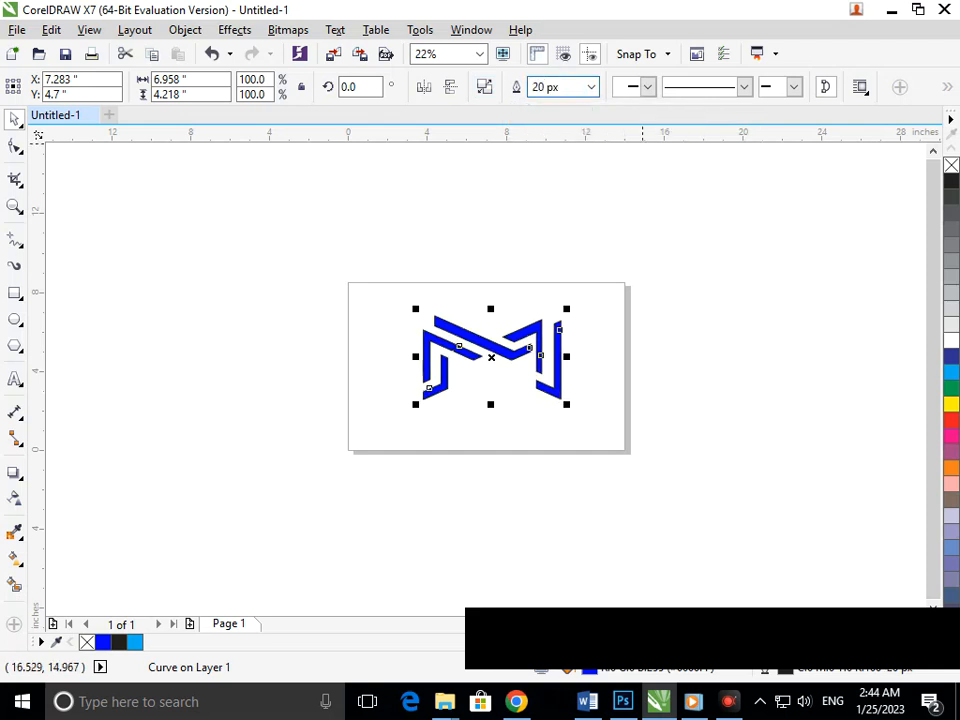
Scale the logo up proportionally about its centre to about 8.9 by 5.4 inches
left_click(640, 450)
left_click_drag(392, 275, 684, 489)
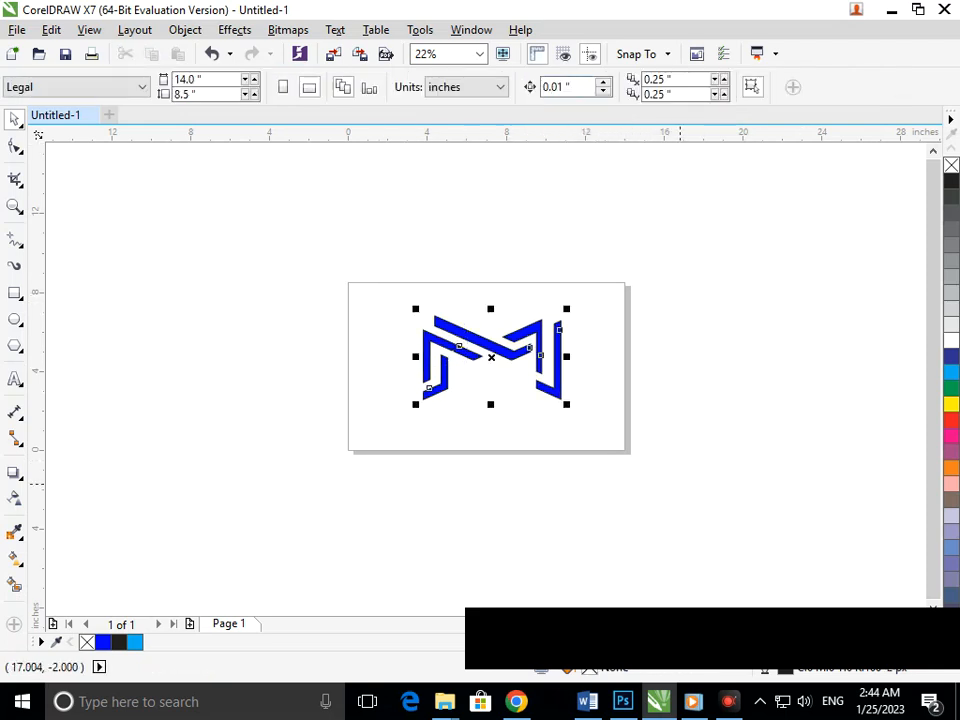
left_click_drag(415, 405, 400, 427)
left_click(375, 321)
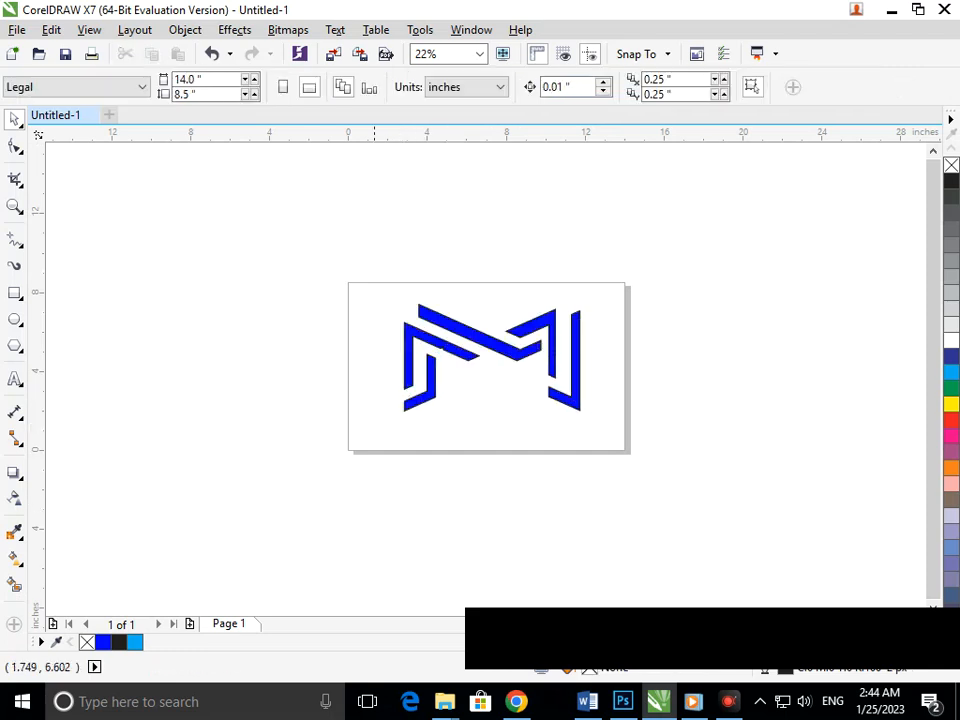
Straighten the notch in the lower edge of the left-hand diagonal by moving its stray node with the Shape tool
left_click_drag(343, 274, 640, 457)
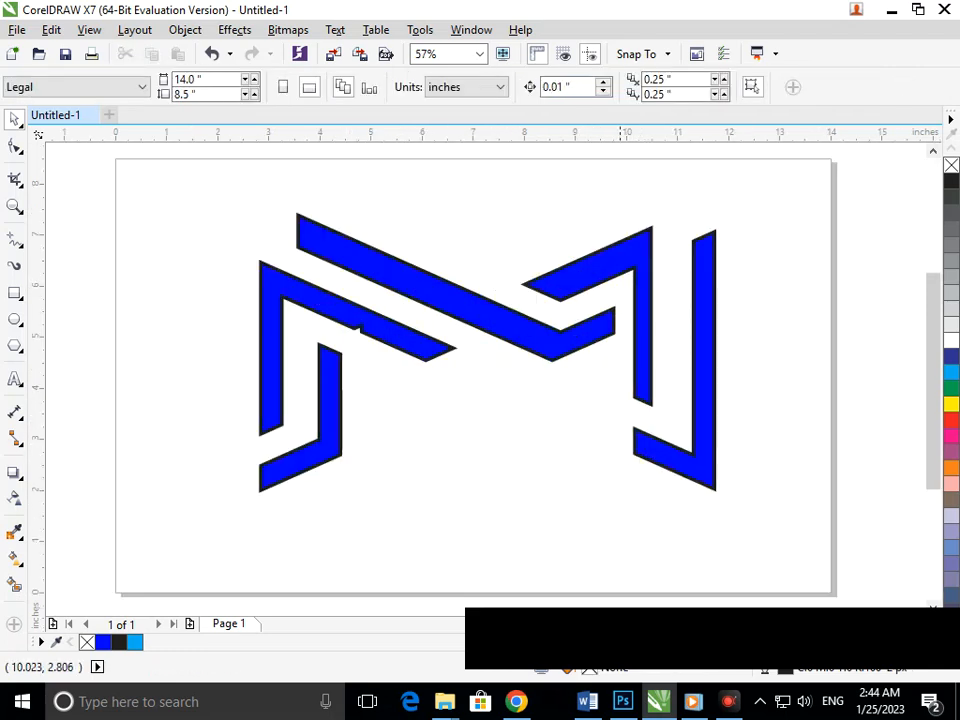
left_click(14, 147)
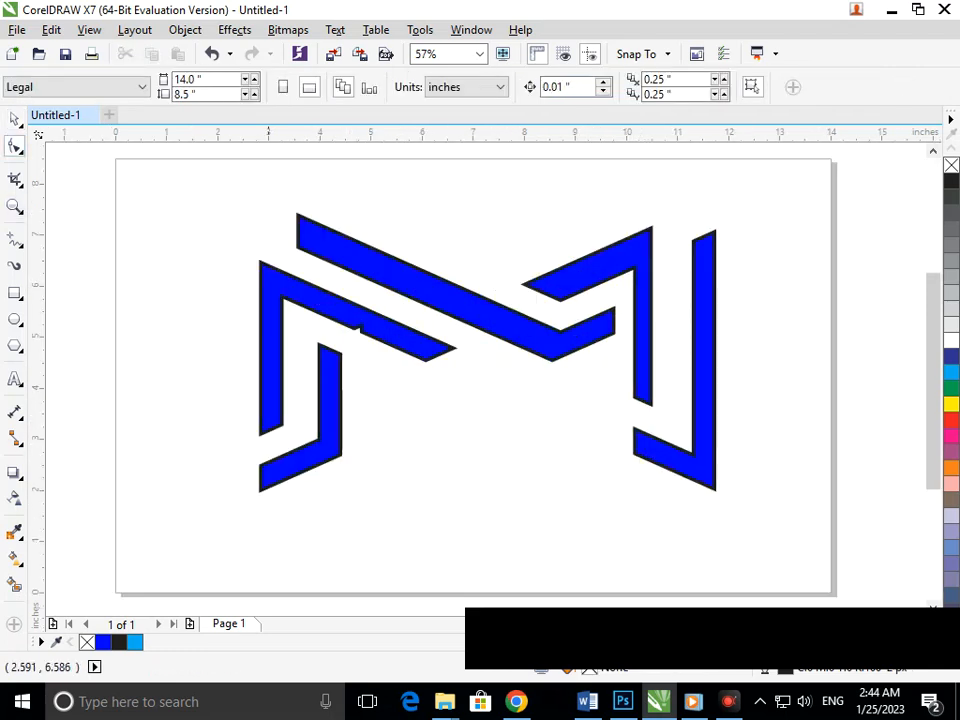
left_click(362, 327)
scroll(351, 320, "up", 5)
left_click_drag(510, 316, 478, 353)
scroll(478, 352, "down", 5)
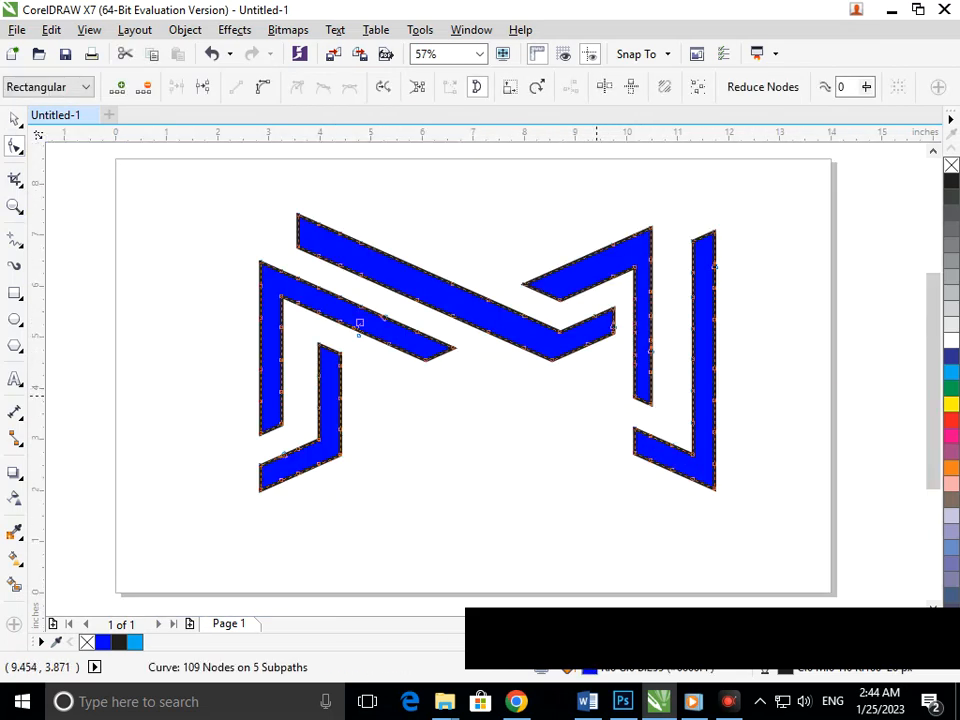
scroll(496, 360, "down", 2)
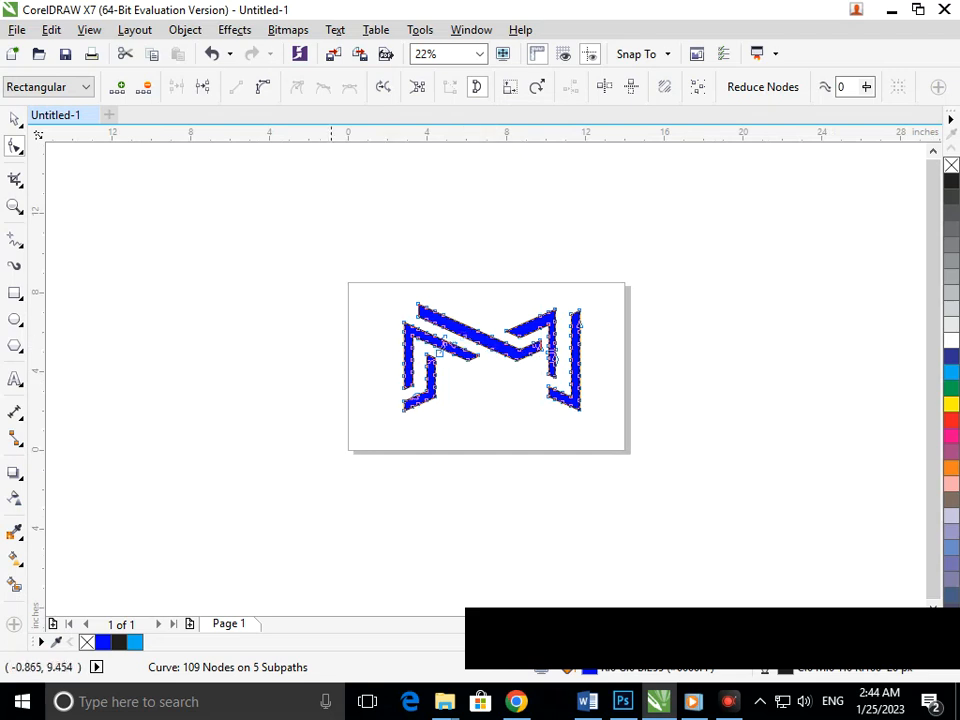
Try cyan and yellow as the outline color of the whole logo
scroll(496, 354, "up", 2)
left_click(14, 119)
left_click_drag(186, 172, 717, 524)
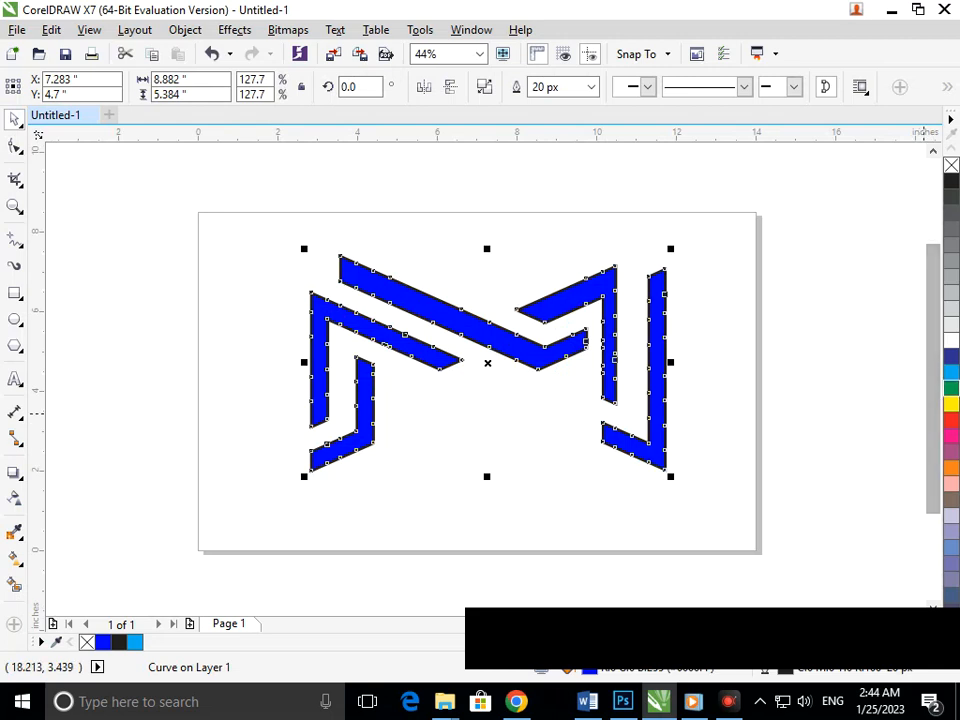
right_click(951, 371)
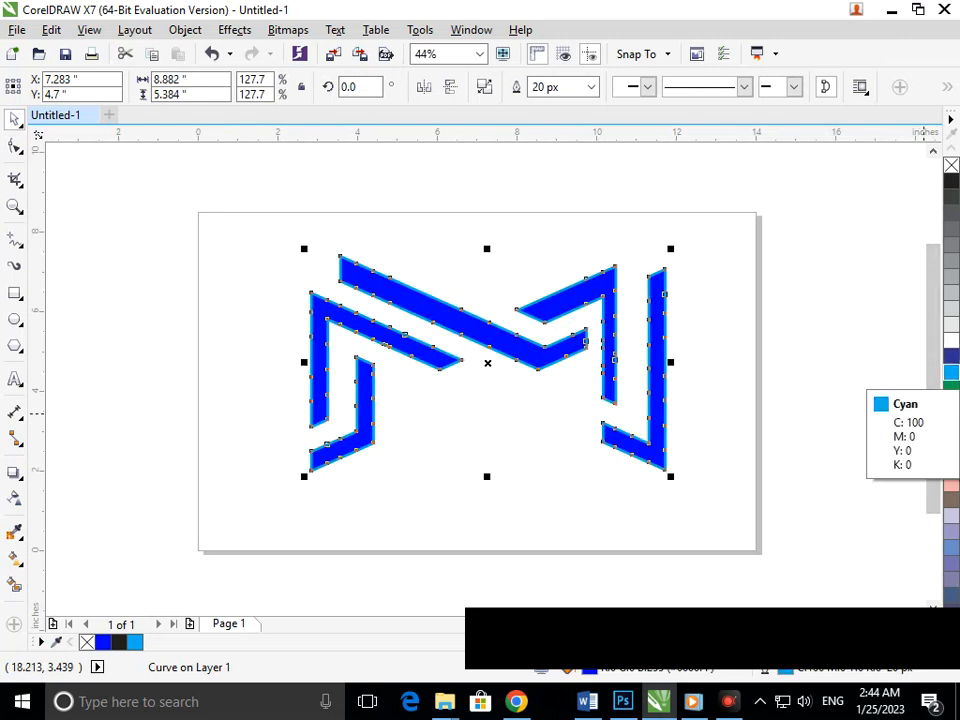
right_click(951, 404)
left_click(735, 489)
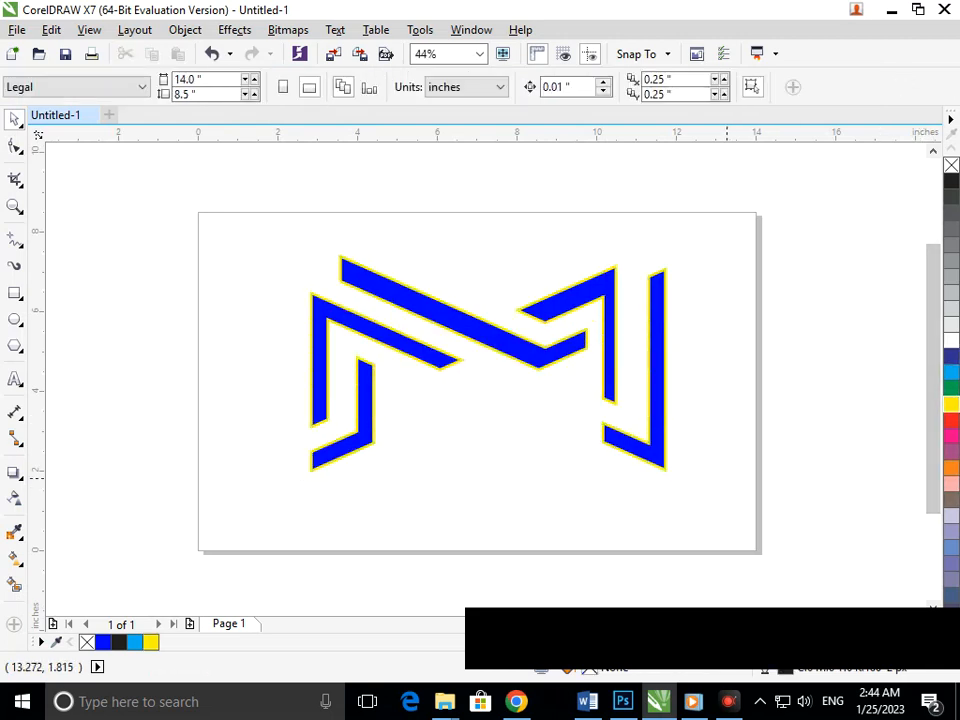
Set the logo's outline color to orange after trying pink
left_click_drag(221, 221, 723, 461)
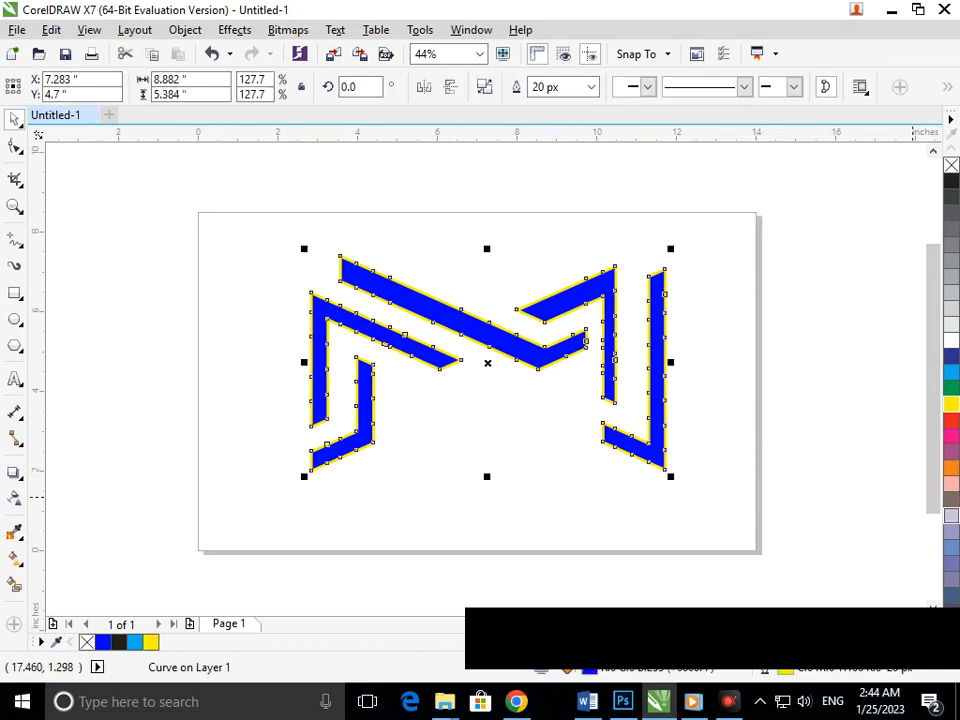
right_click(951, 484)
right_click(951, 468)
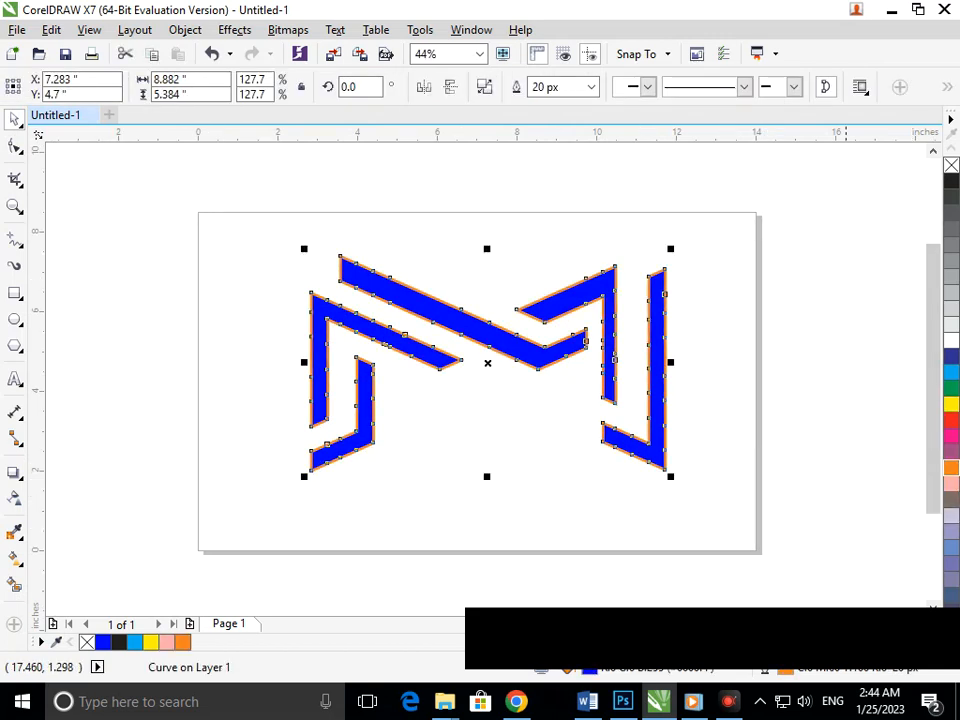
left_click(726, 530)
Widen the orange outline of the logo to 40 px in the Outline Pen settings
left_click_drag(189, 214, 764, 543)
key("F12")
key("Tab")
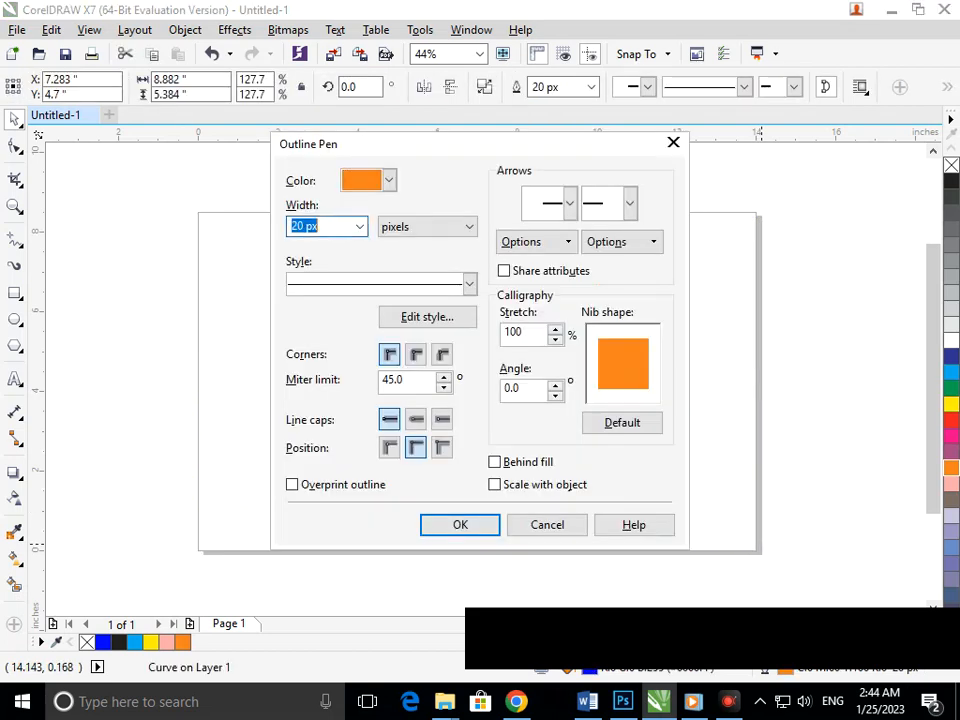
type("40")
key("Return")
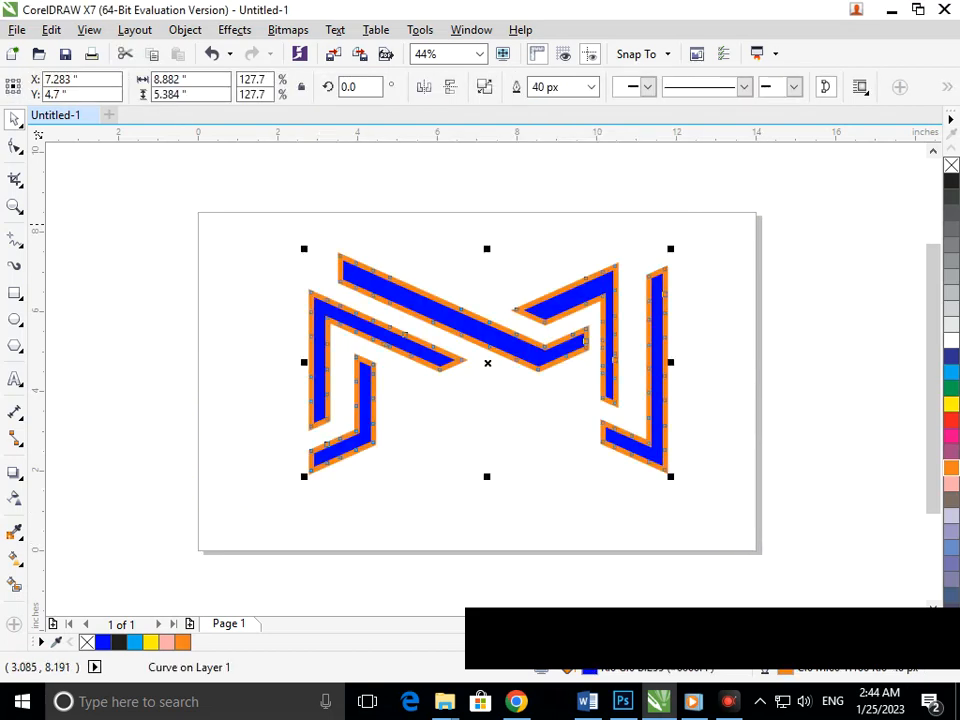
left_click(513, 494)
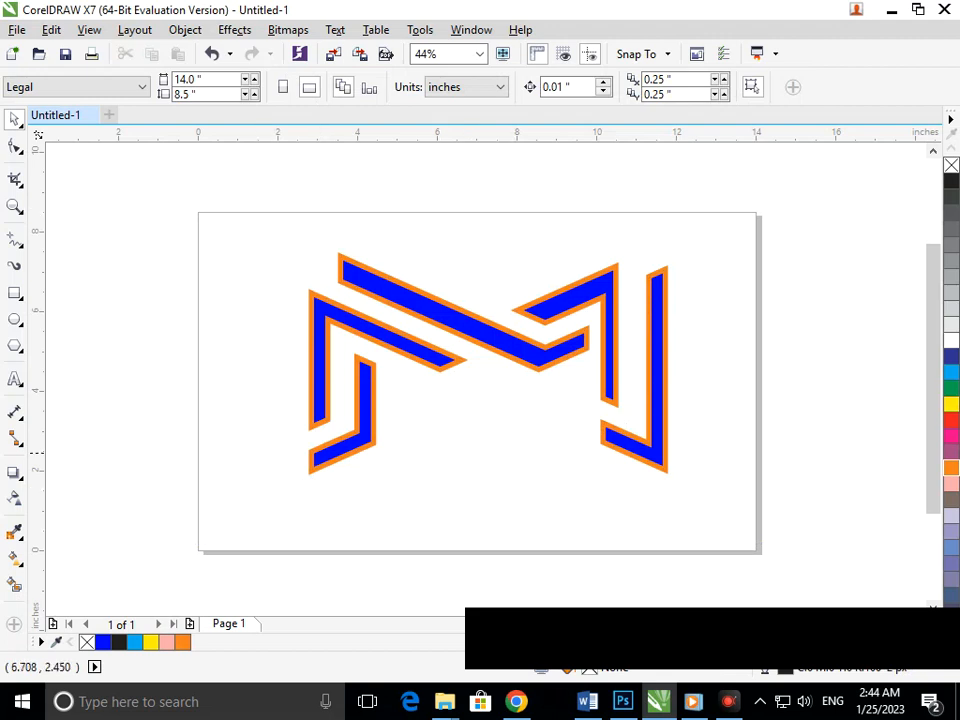
scroll(465, 452, "down", 2)
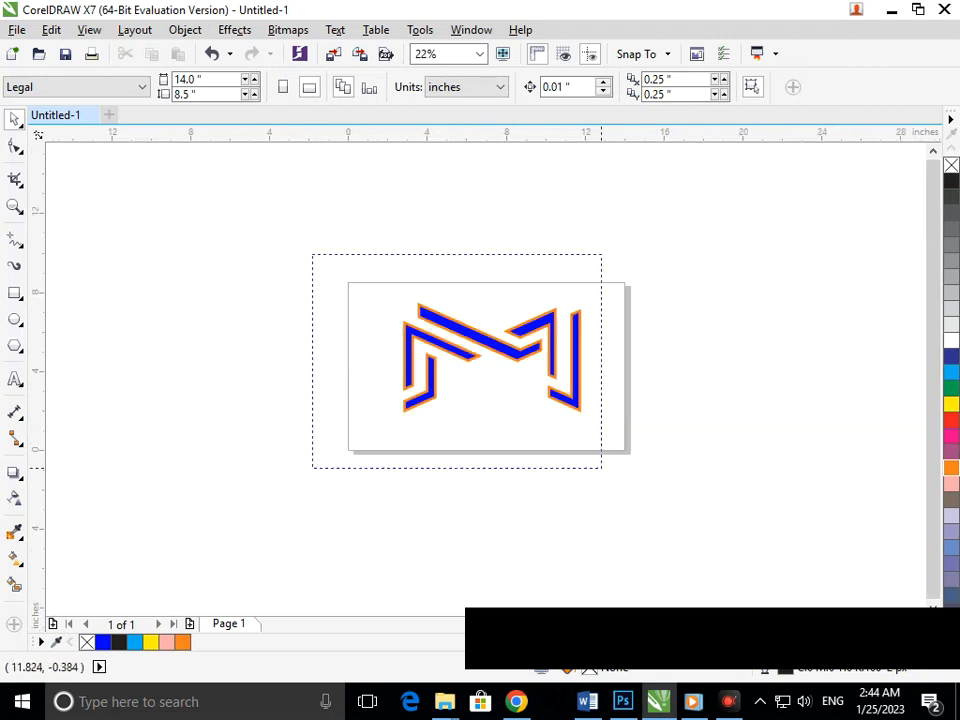
scroll(530, 357, "up", 2)
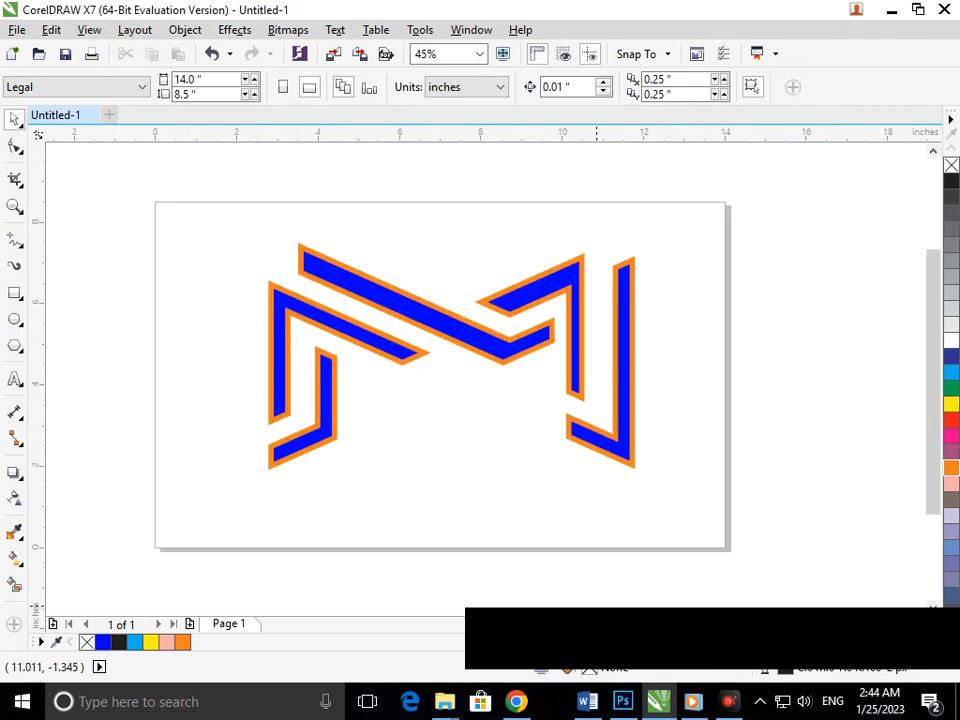